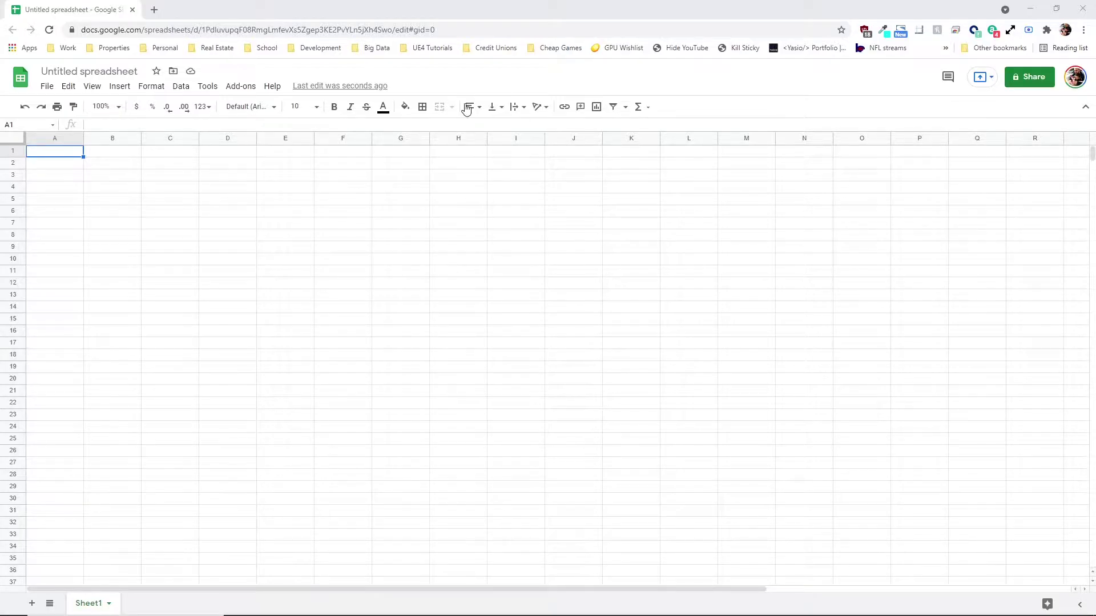
Rename the untitled spreadsheet to CharacterAttributes.
{"action": "left_click", "coordinate": [65, 70]}
{"action": "type", "text": "C"}
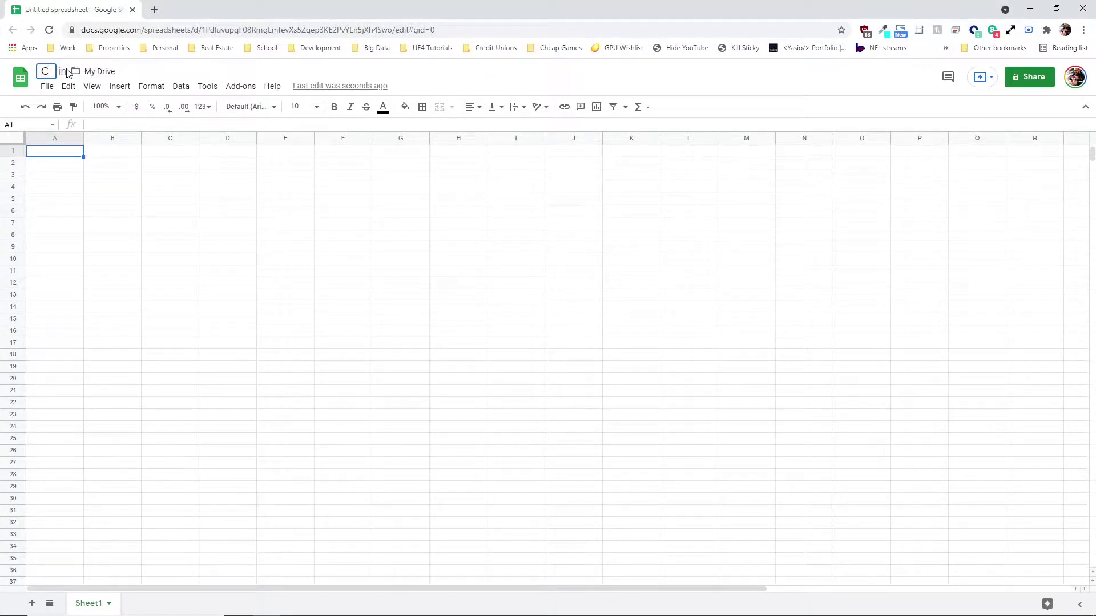
{"action": "type", "text": "haracterAtt"}
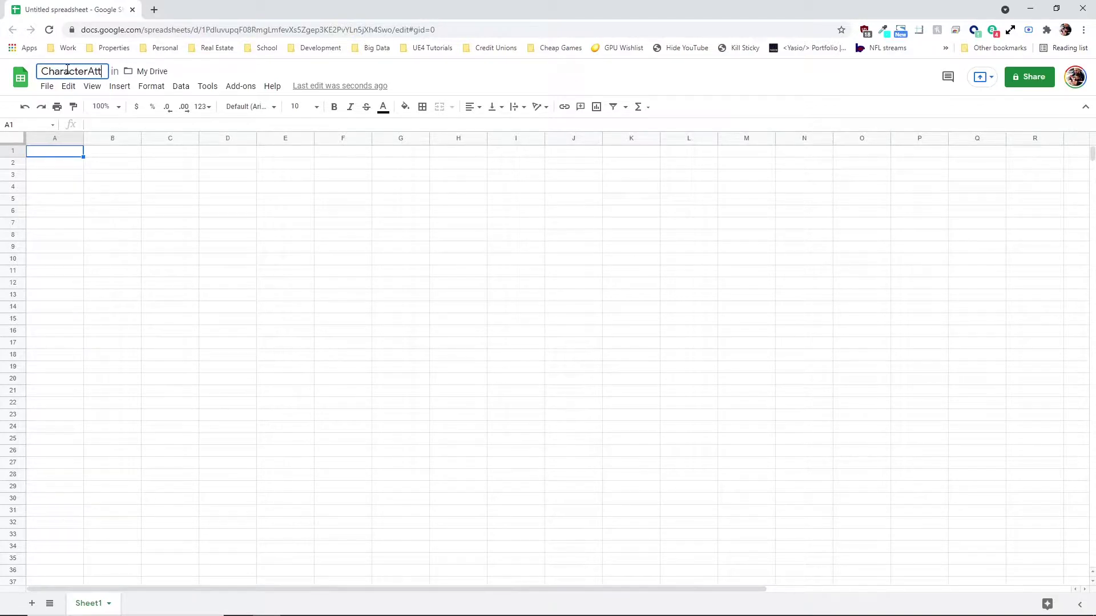
{"action": "type", "text": "ribyute"}
{"action": "key", "text": "BackSpace"}
{"action": "key", "text": "BackSpace"}
{"action": "type", "text": "utews"}
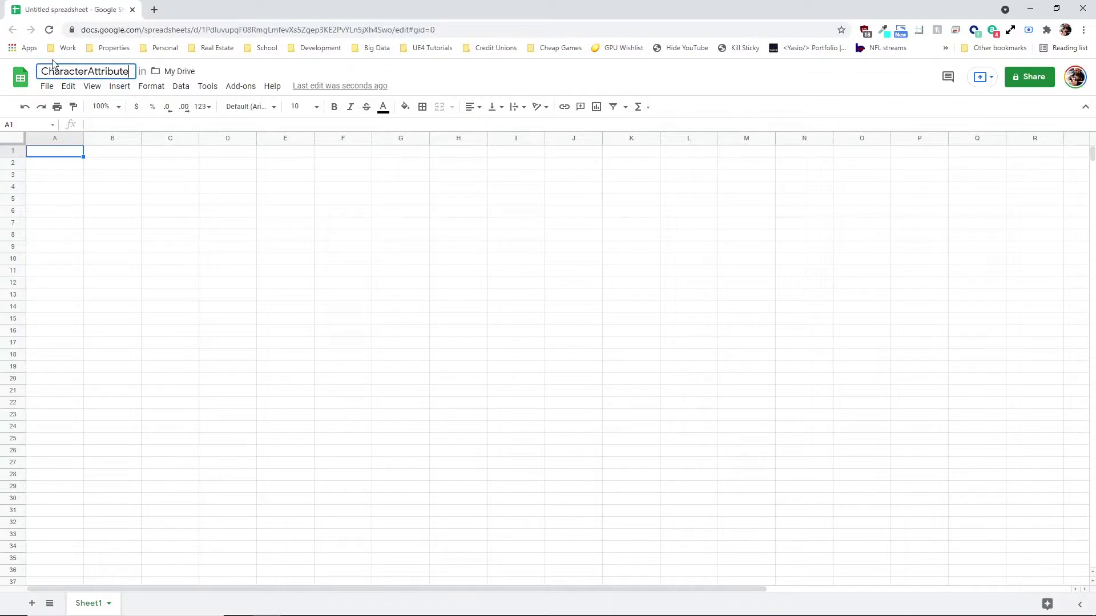
{"action": "key", "text": "Return"}
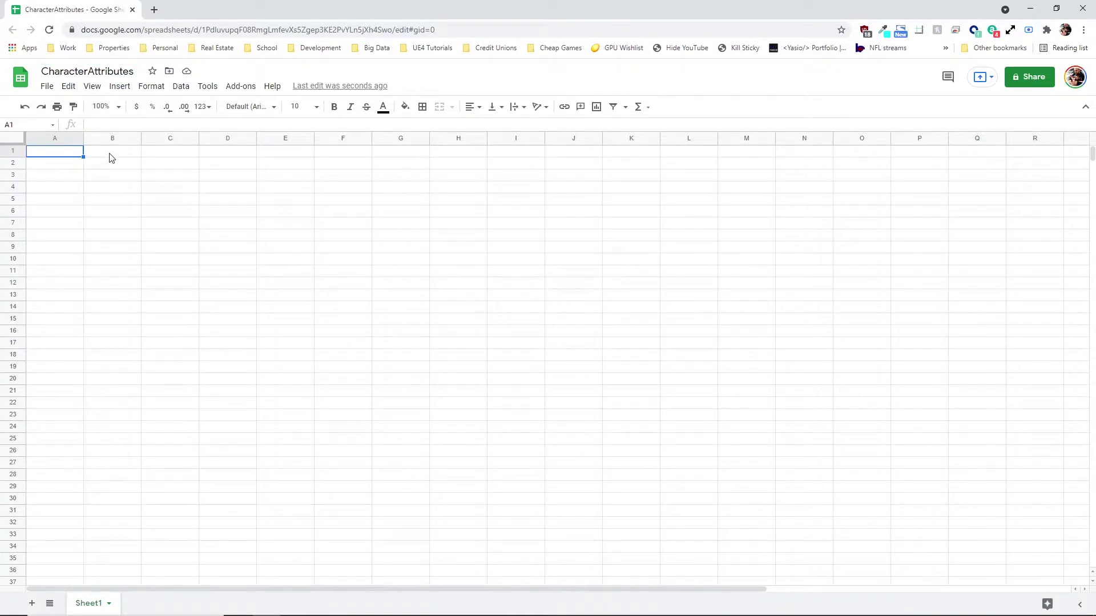
Enter 1 in B1, MaxHealth in A2 and 100 in B2.
{"action": "left_click", "coordinate": [111, 154]}
{"action": "type", "text": "1"}
{"action": "left_click", "coordinate": [40, 168]}
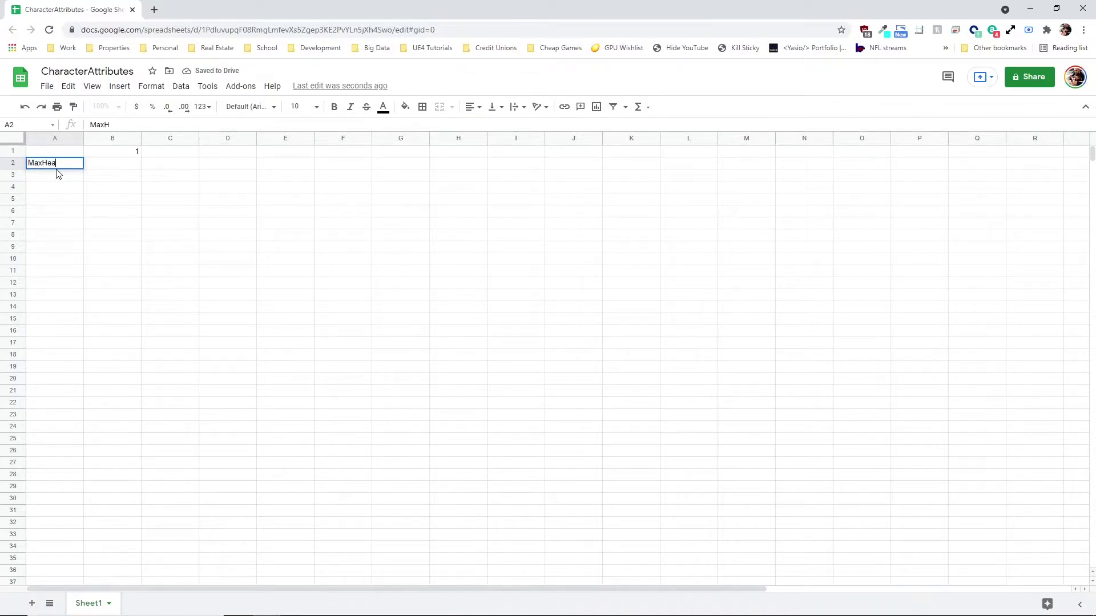
{"action": "type", "text": "MaxHealth"}
{"action": "key", "text": "Tab"}
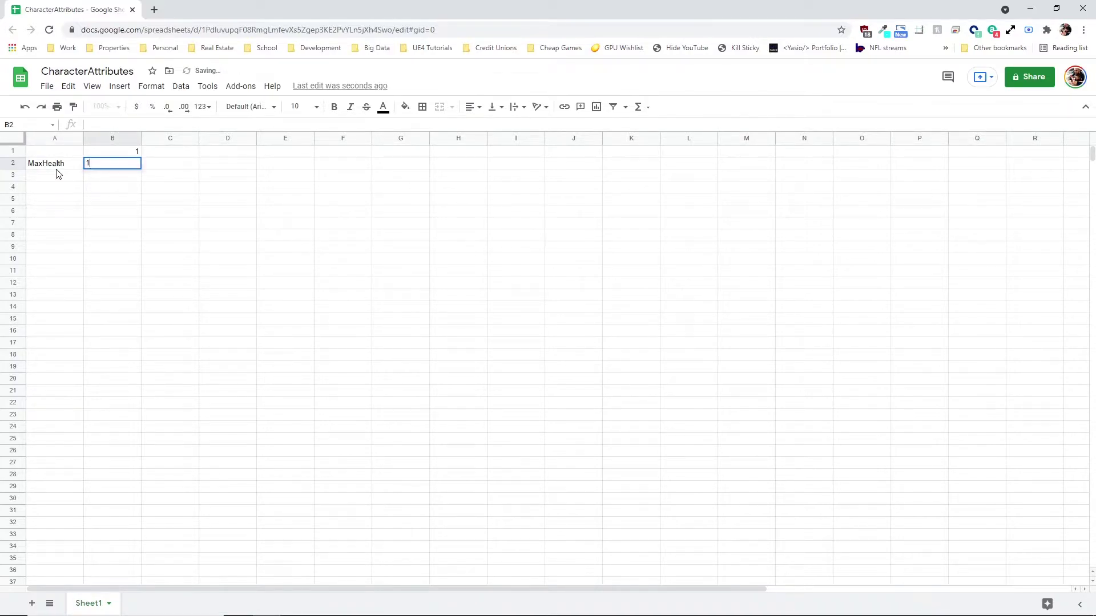
{"action": "key", "text": "Tab"}
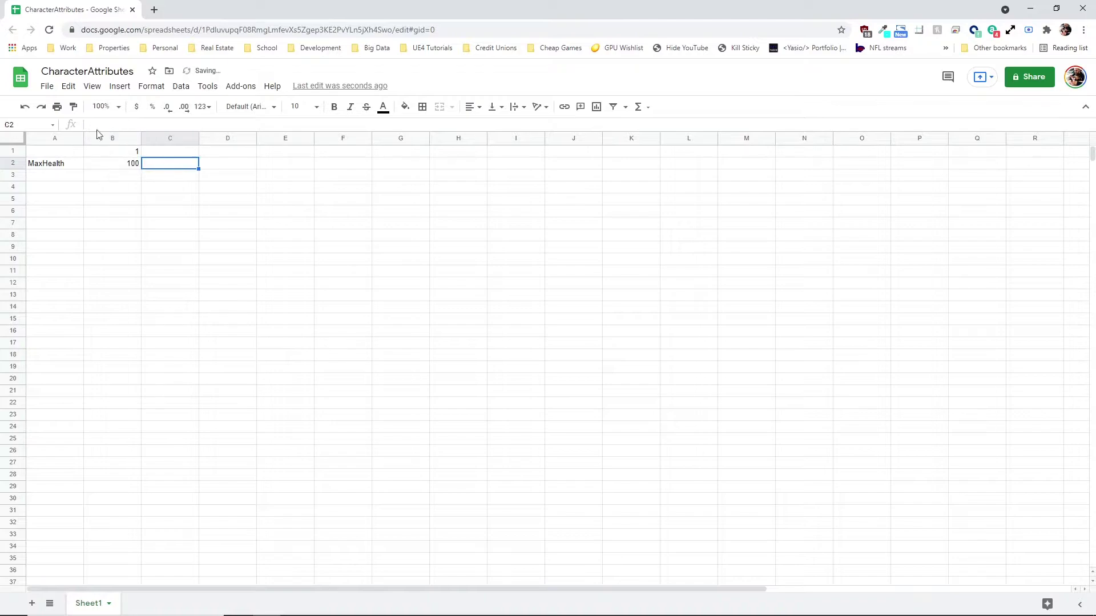
{"action": "left_click", "coordinate": [54, 88]}
Download the sheet as a Comma-separated values (.csv) file.
{"action": "mouse_move", "coordinate": [117, 239]}
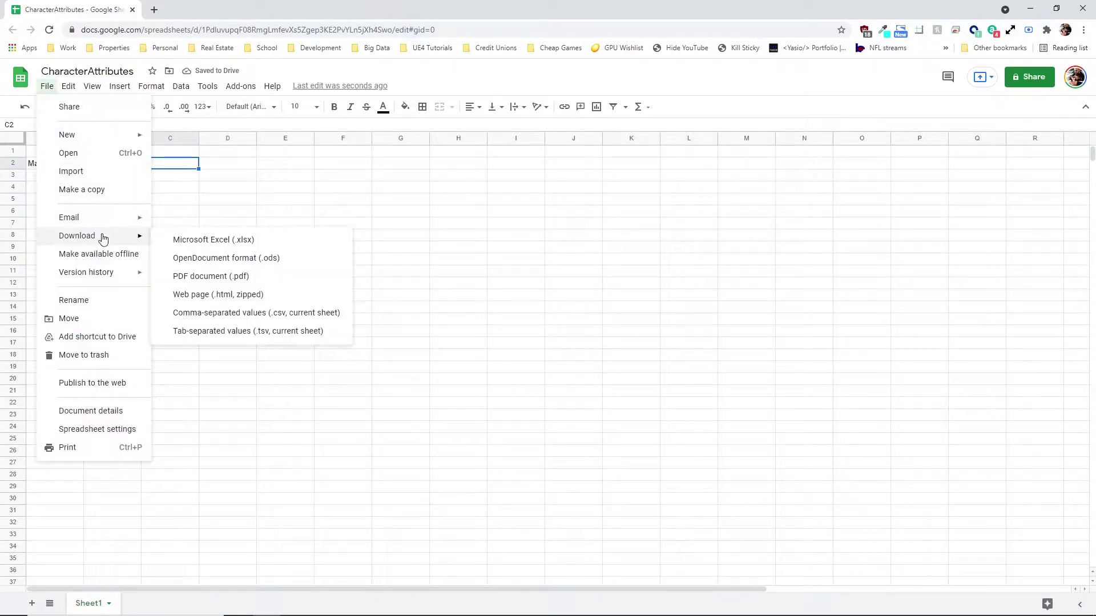
{"action": "left_click", "coordinate": [242, 314]}
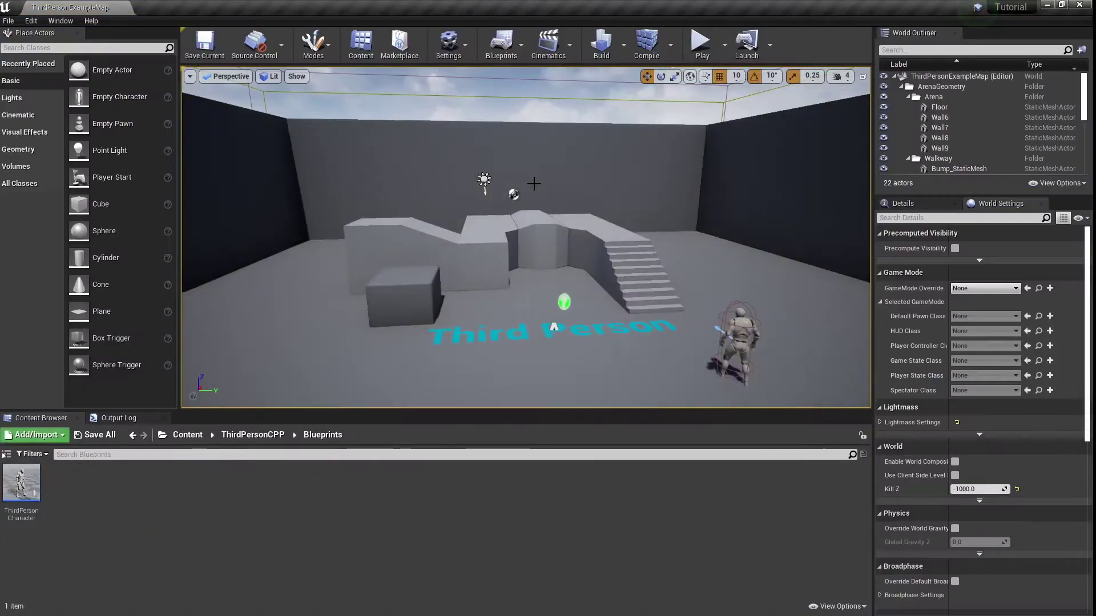
Create a Data folder under Content, then bring up Downloads holding CharacterAttributes.csv.
{"action": "left_click", "coordinate": [7, 453]}
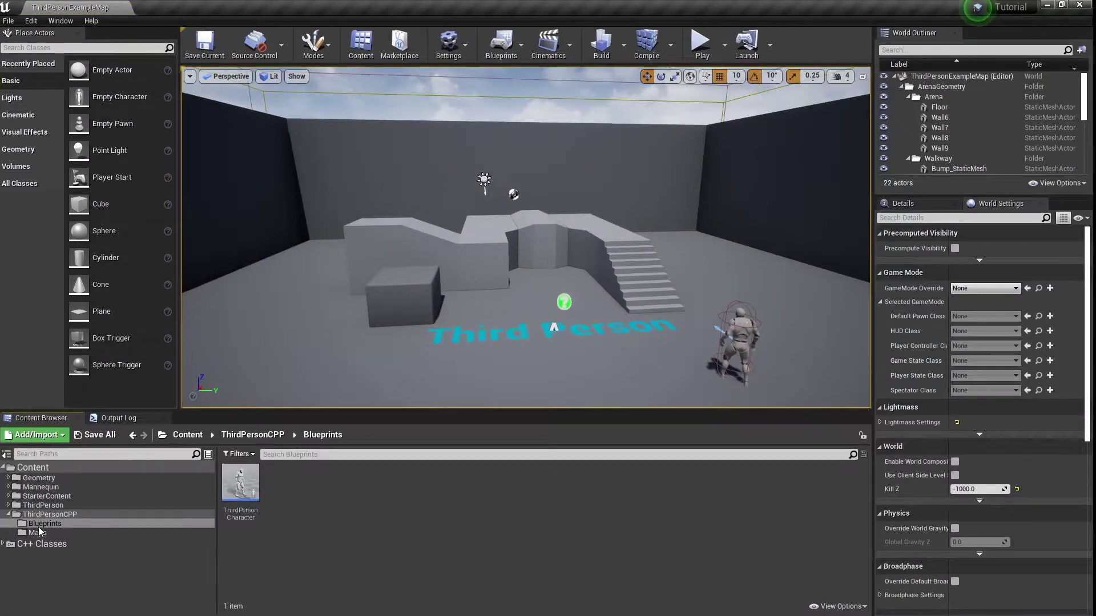
{"action": "left_click", "coordinate": [34, 467]}
{"action": "right_click", "coordinate": [46, 467]}
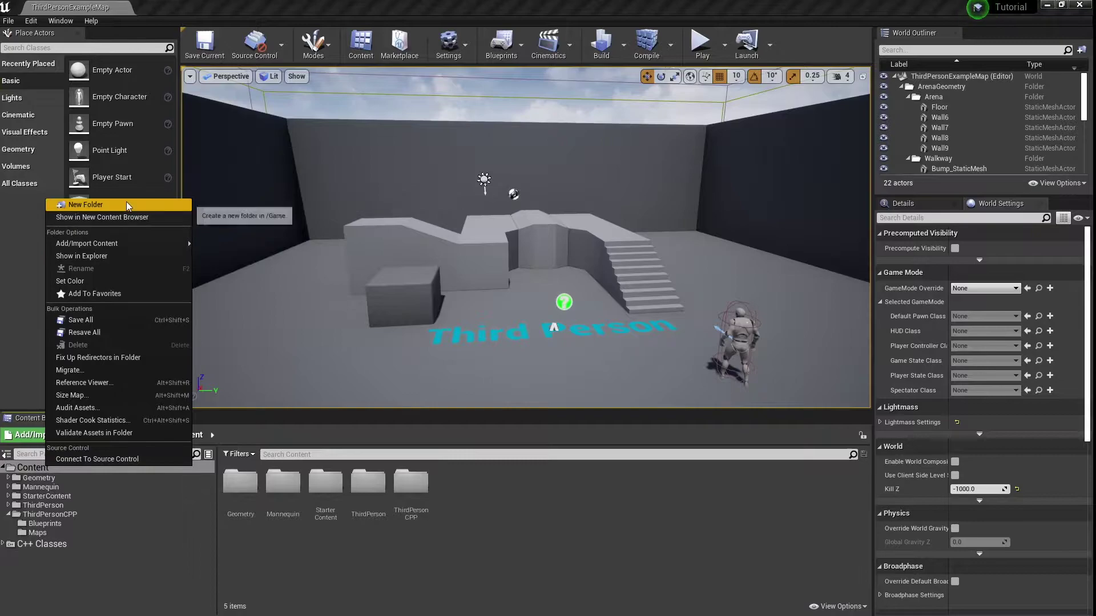
{"action": "left_click", "coordinate": [85, 205]}
{"action": "type", "text": "Data"}
{"action": "key", "text": "Return"}
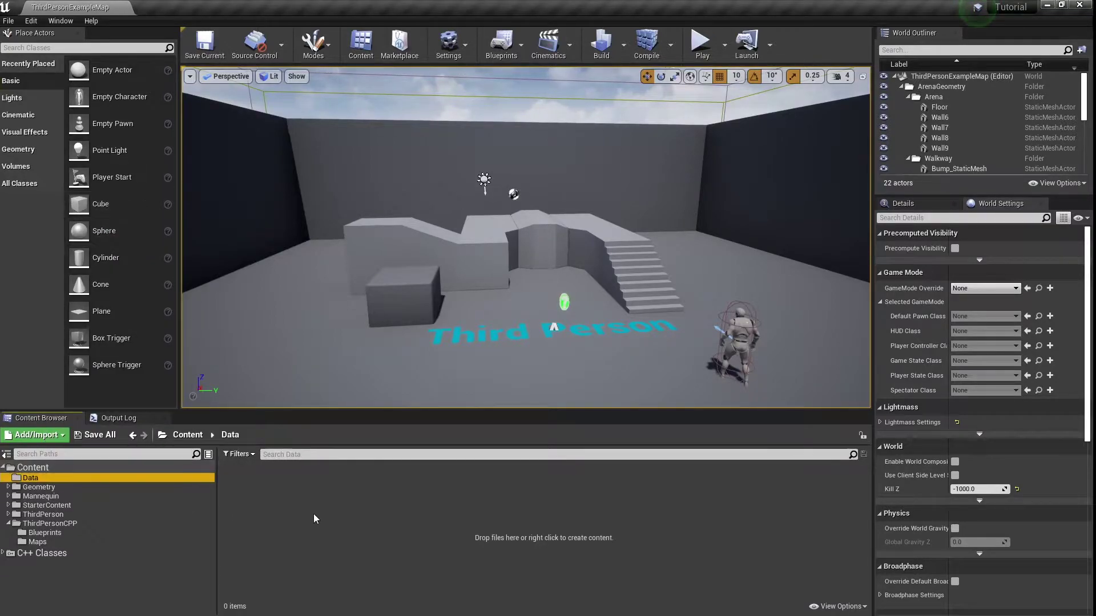
{"action": "left_click", "coordinate": [313, 514]}
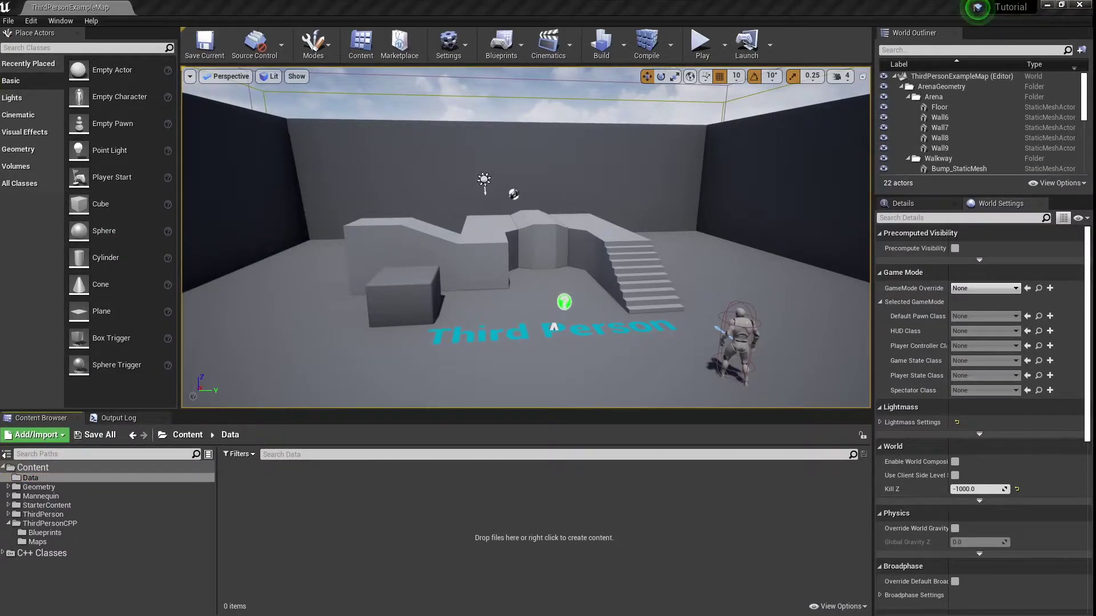
{"action": "key", "text": "alt+Tab"}
Import CharacterAttributes.csv into Data as a CurveTable, settling on Constant interpolation.
{"action": "left_click_drag", "start_coordinate": [581, 187], "coordinate": [392, 537]}
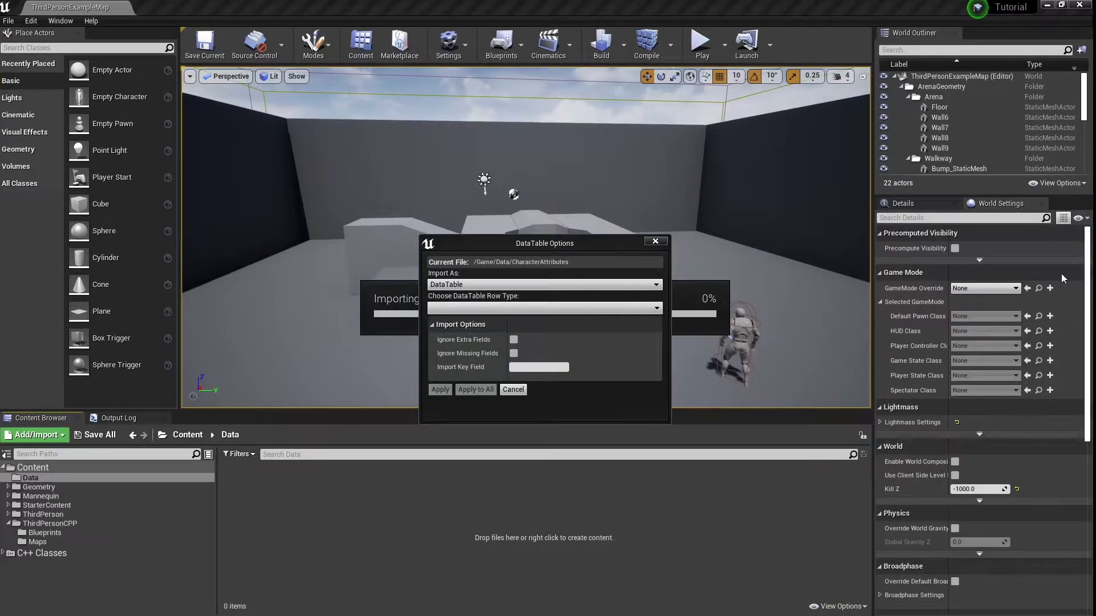
{"action": "left_click", "coordinate": [509, 284]}
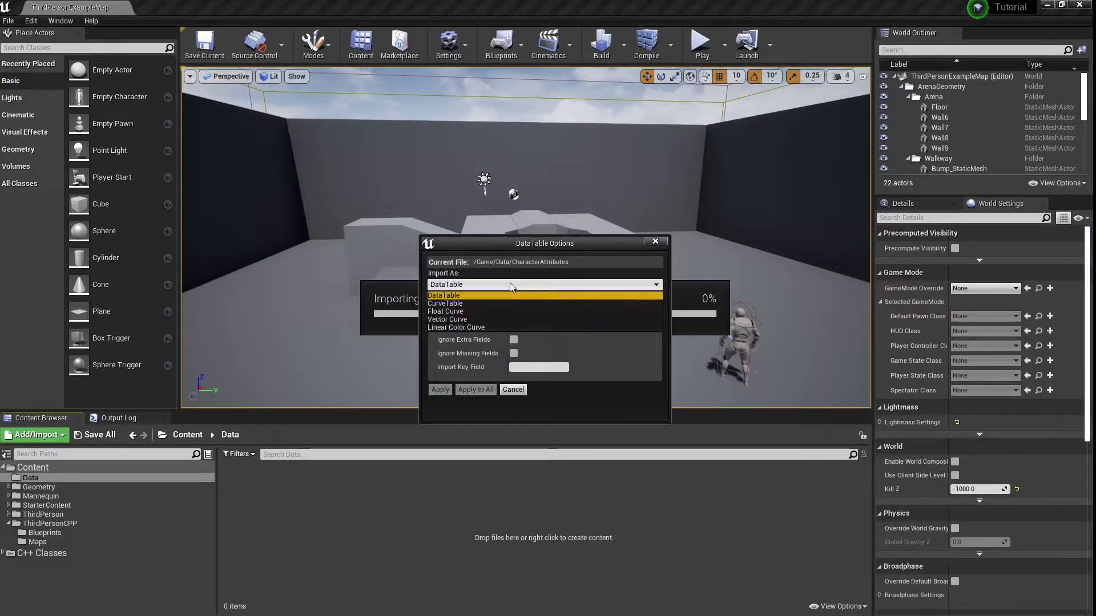
{"action": "left_click", "coordinate": [469, 303]}
{"action": "left_click", "coordinate": [491, 307]}
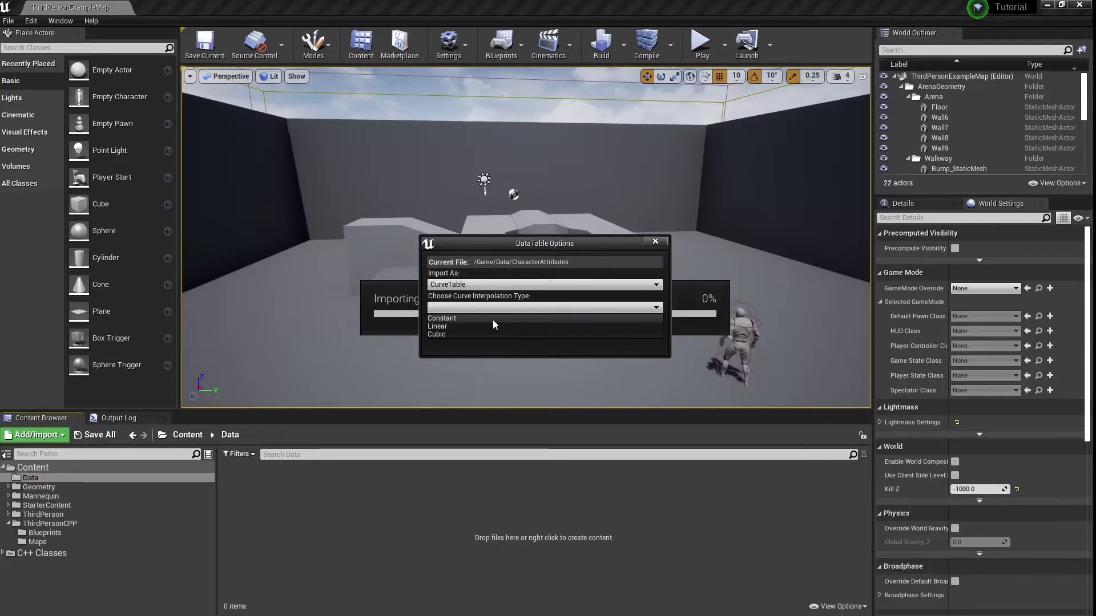
{"action": "left_click", "coordinate": [460, 319]}
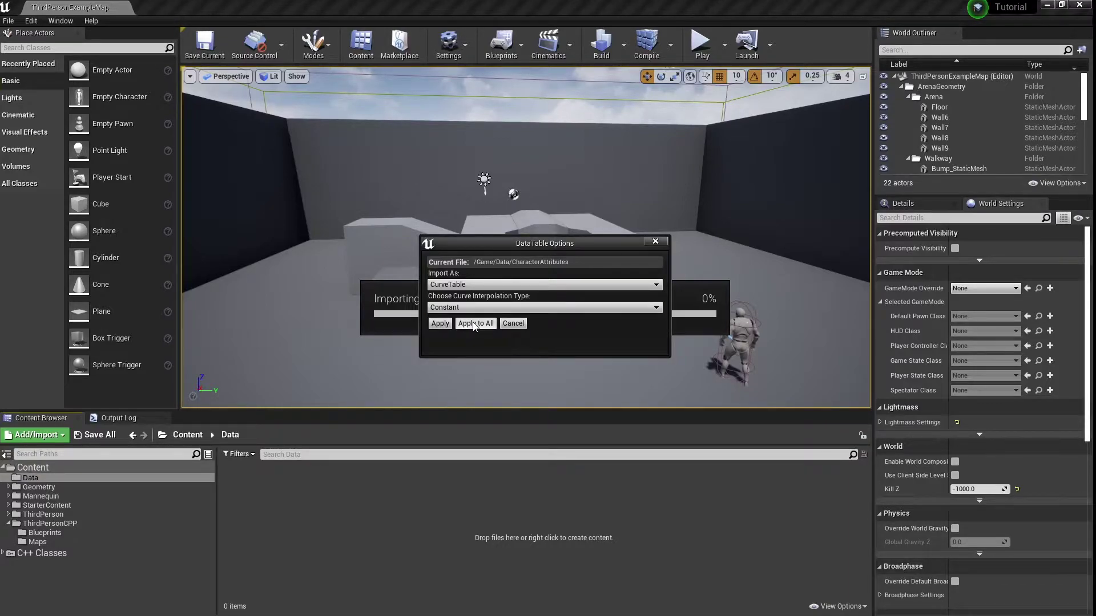
{"action": "left_click", "coordinate": [481, 308]}
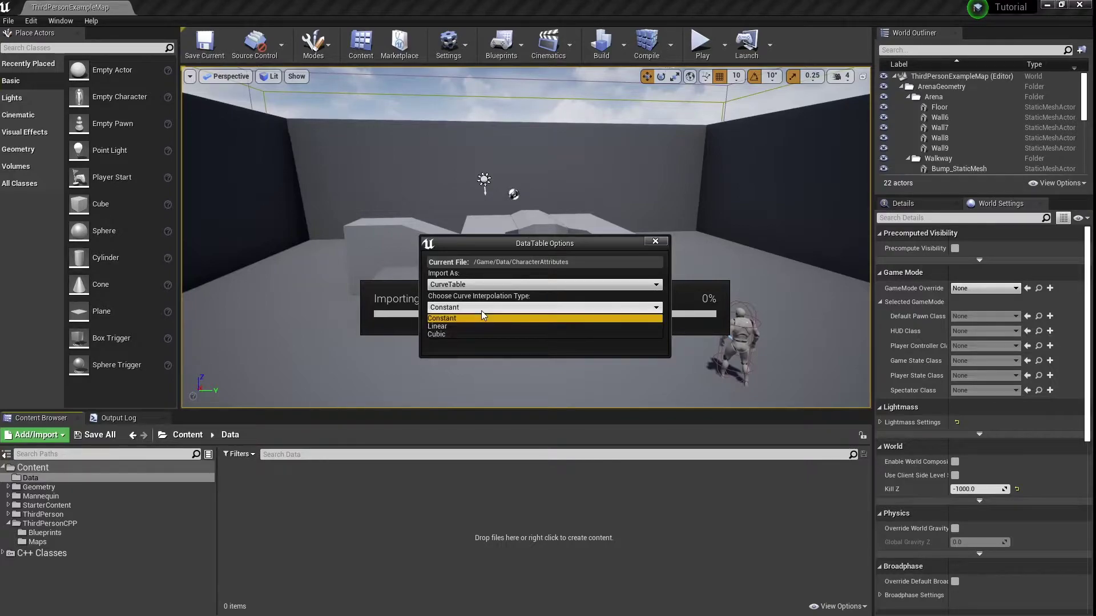
{"action": "left_click", "coordinate": [458, 326]}
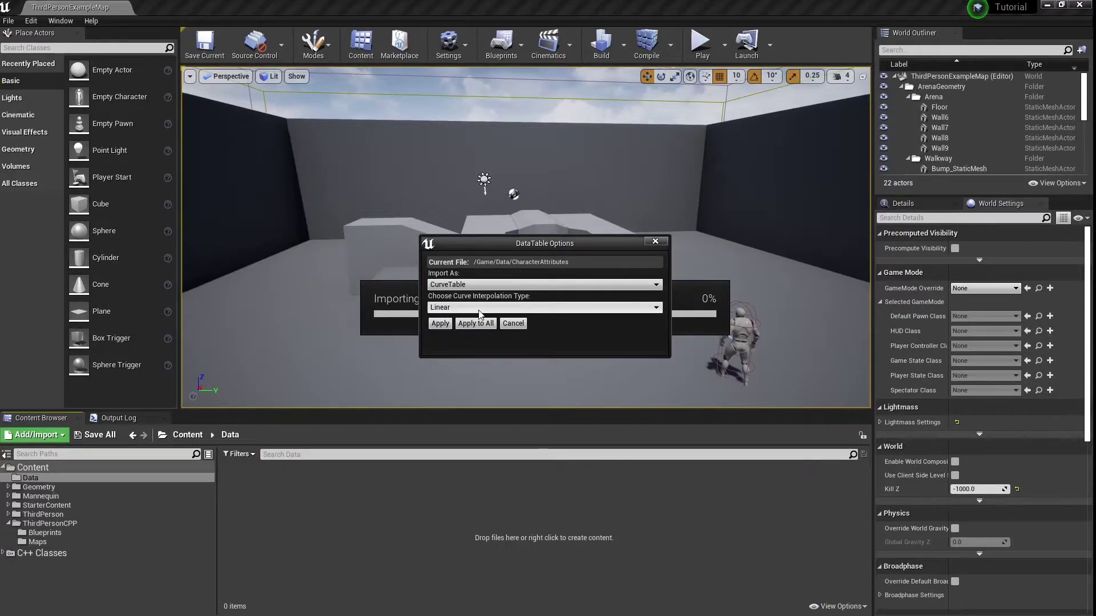
{"action": "left_click", "coordinate": [479, 309]}
{"action": "left_click", "coordinate": [462, 334]}
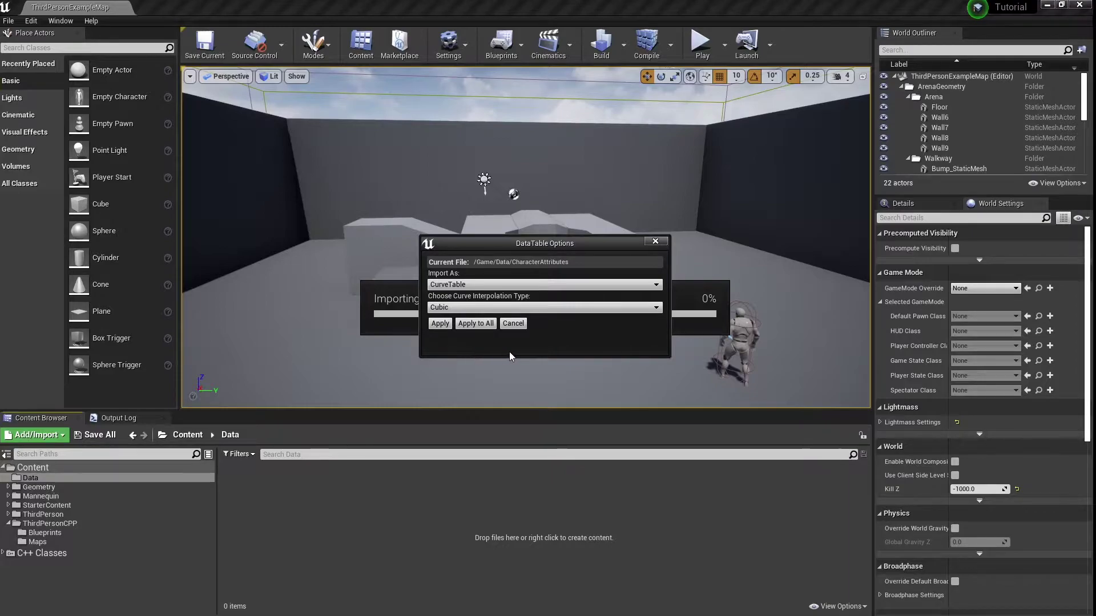
{"action": "left_click", "coordinate": [553, 309]}
{"action": "left_click", "coordinate": [456, 318]}
{"action": "left_click", "coordinate": [441, 325]}
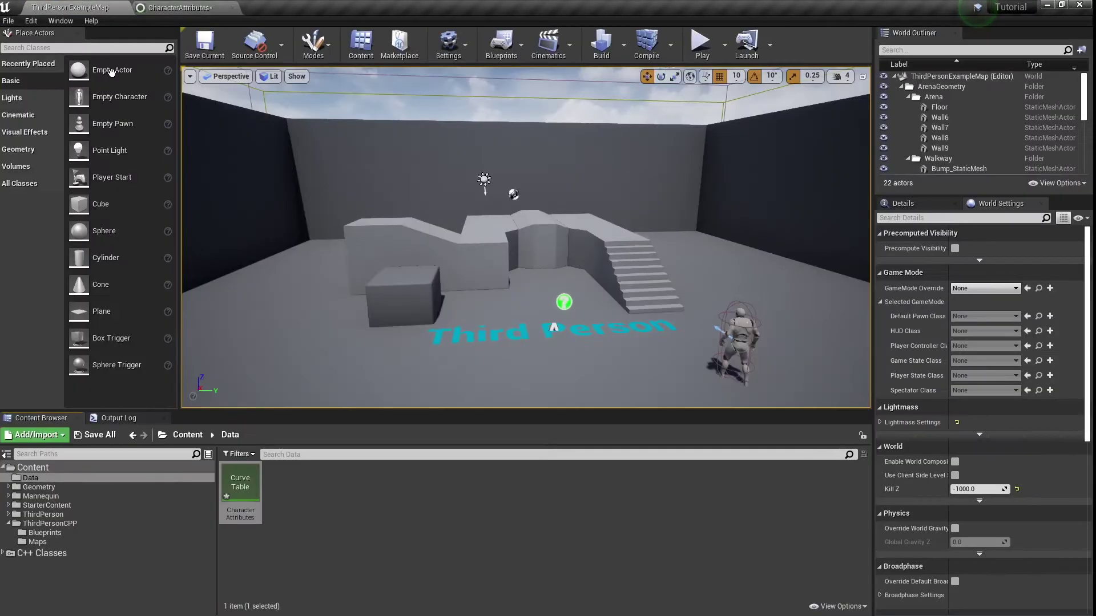
Save the CharacterAttributes curve table with Save All > Save Selected.
{"action": "left_click", "coordinate": [95, 435]}
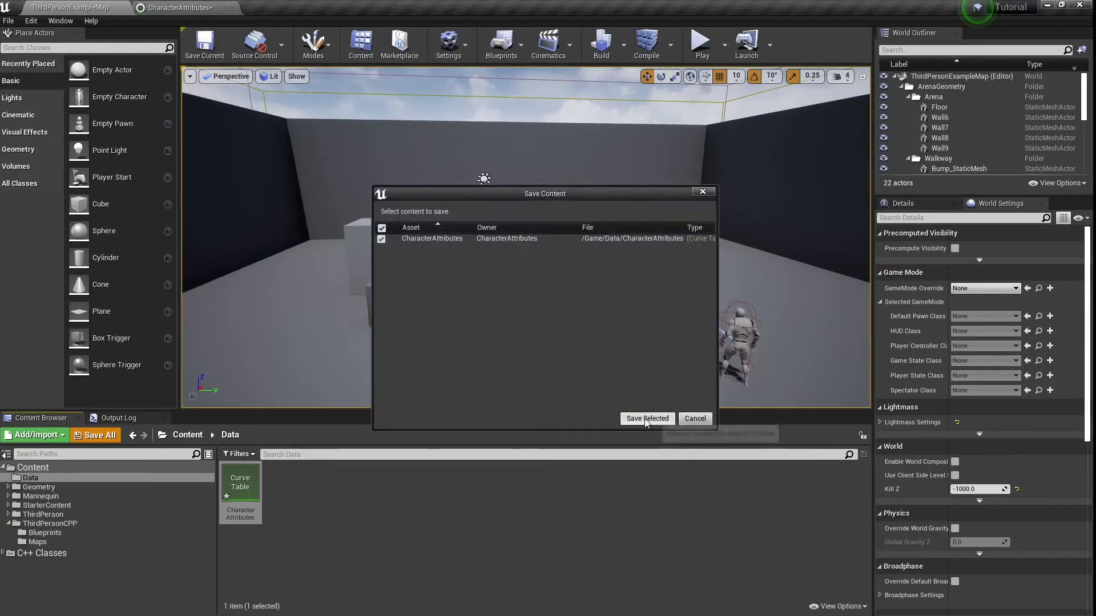
{"action": "left_click", "coordinate": [646, 423]}
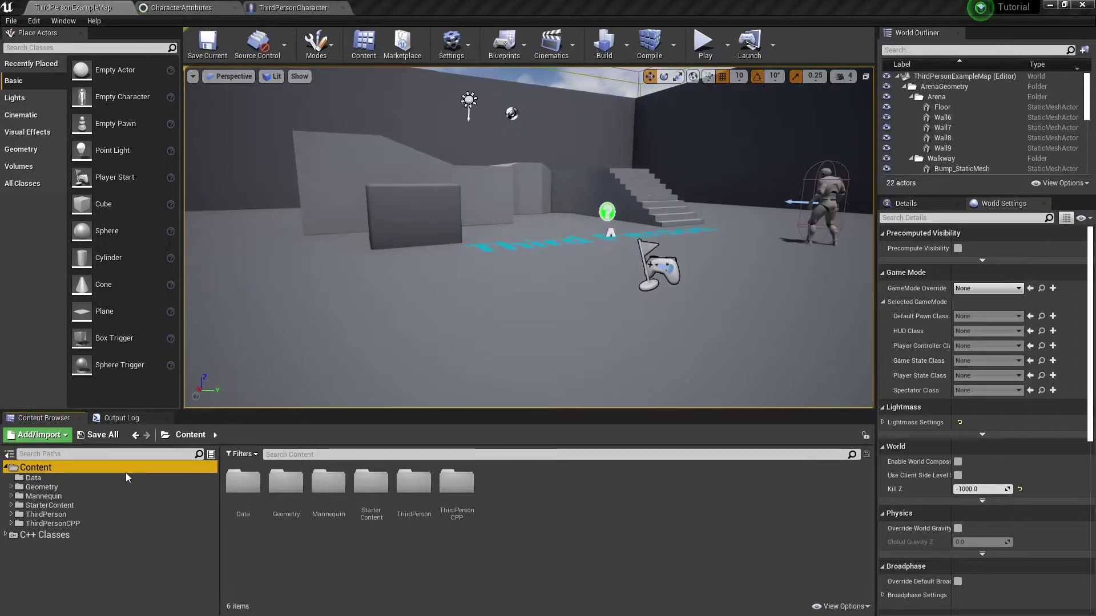
Create an Abilities folder under Content.
{"action": "right_click", "coordinate": [86, 468]}
{"action": "left_click", "coordinate": [166, 213]}
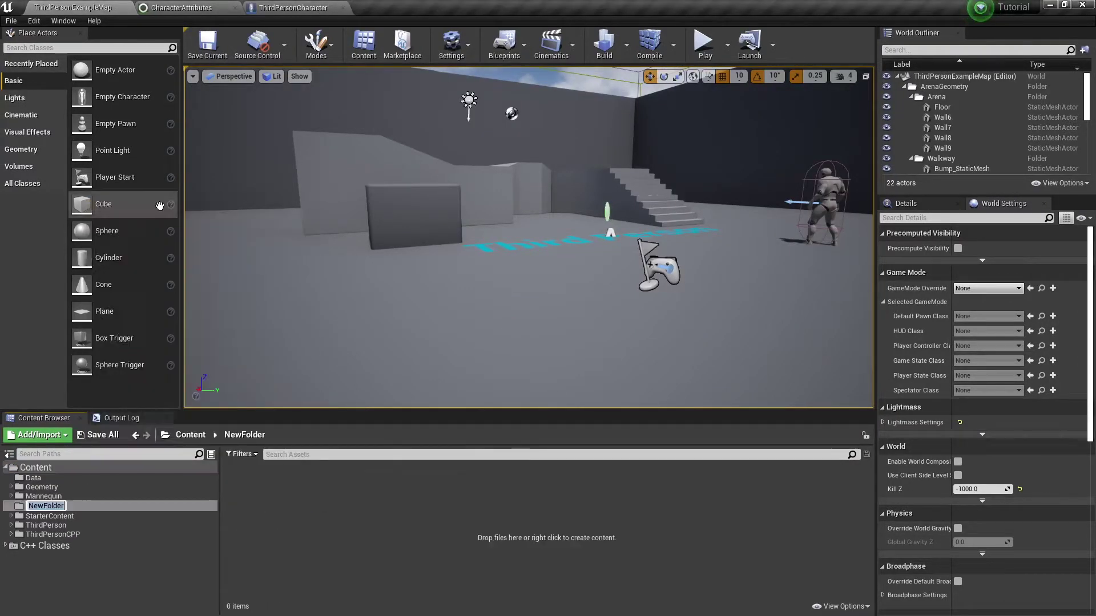
{"action": "type", "text": "Abilities"}
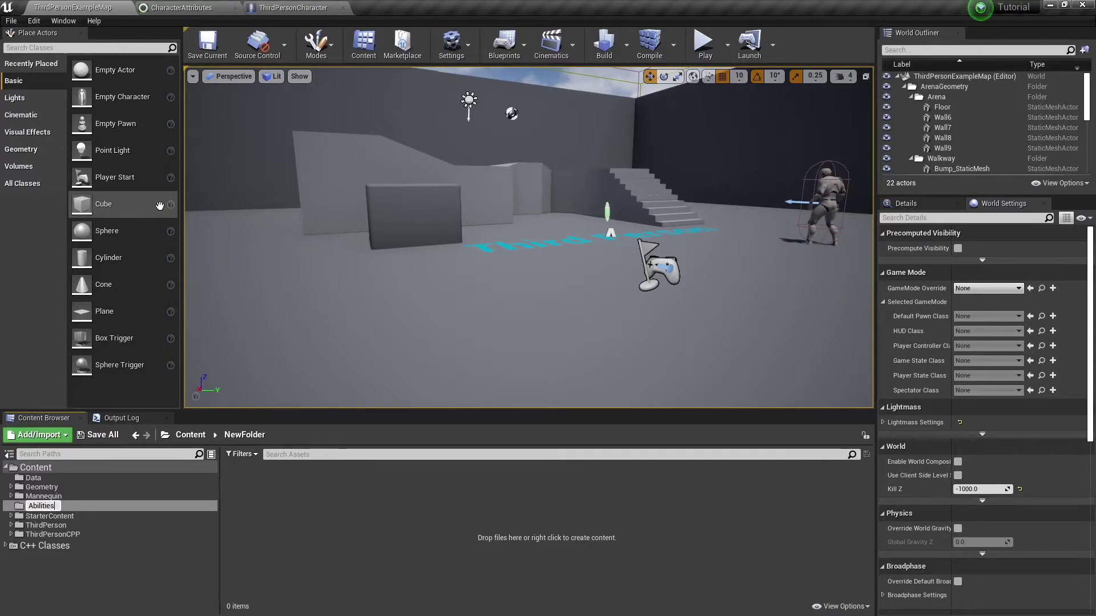
{"action": "key", "text": "Return"}
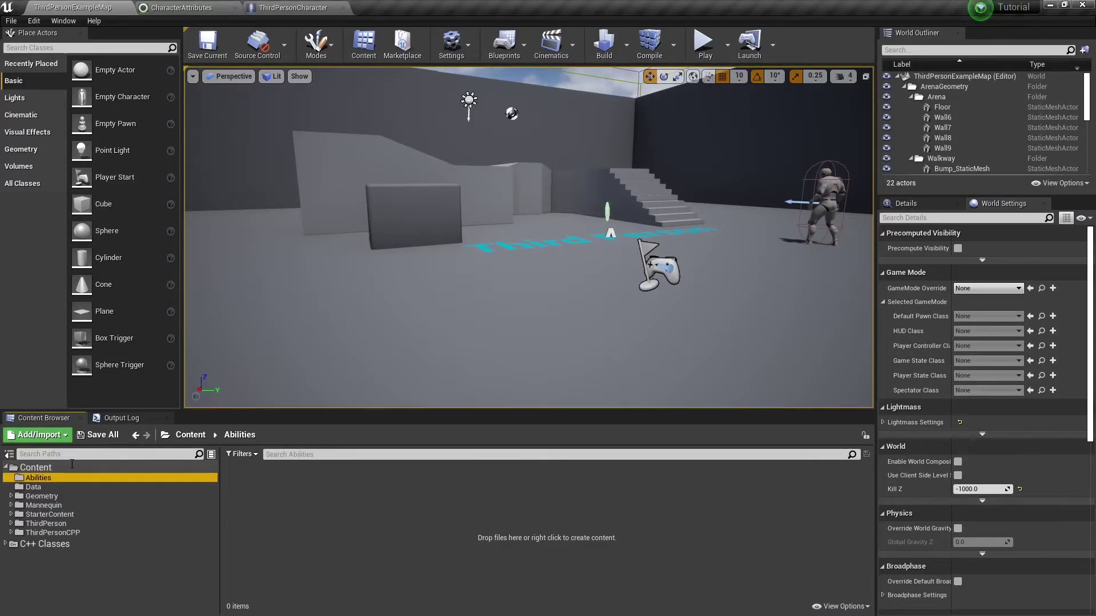
Add an Effects subfolder inside Abilities and start a new Blueprint Class in it.
{"action": "right_click", "coordinate": [66, 478]}
{"action": "left_click", "coordinate": [109, 217]}
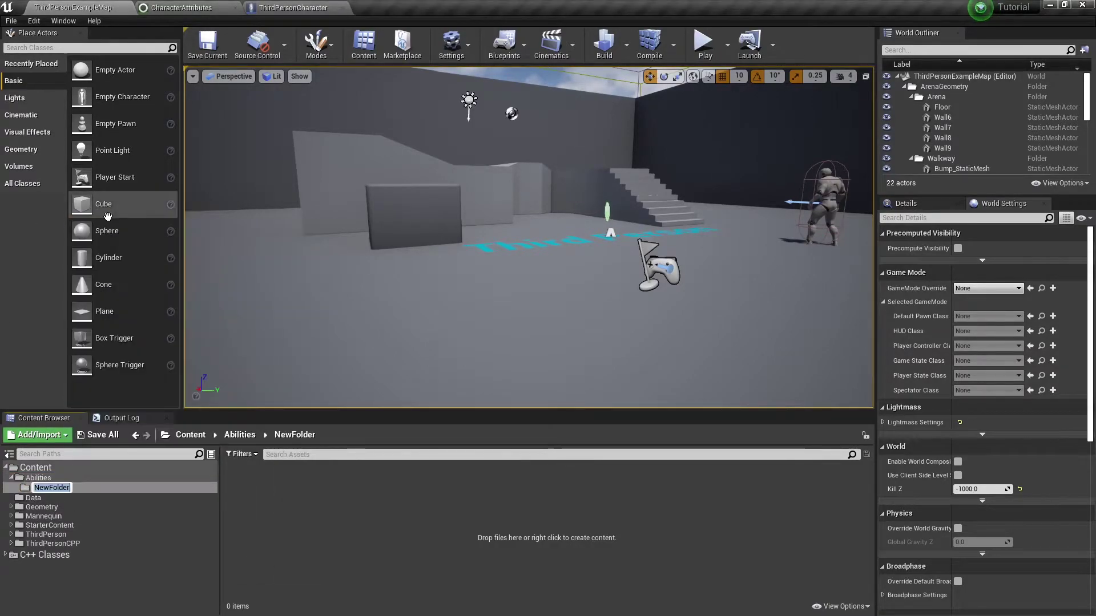
{"action": "type", "text": "Effects"}
{"action": "key", "text": "Return"}
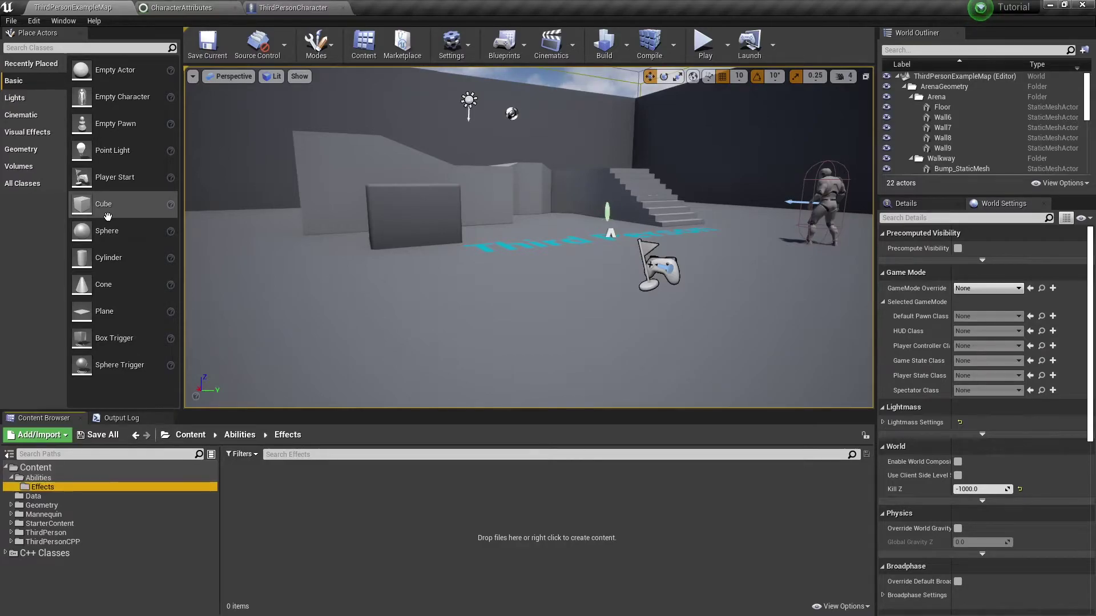
{"action": "right_click", "coordinate": [260, 518]}
{"action": "left_click", "coordinate": [307, 229]}
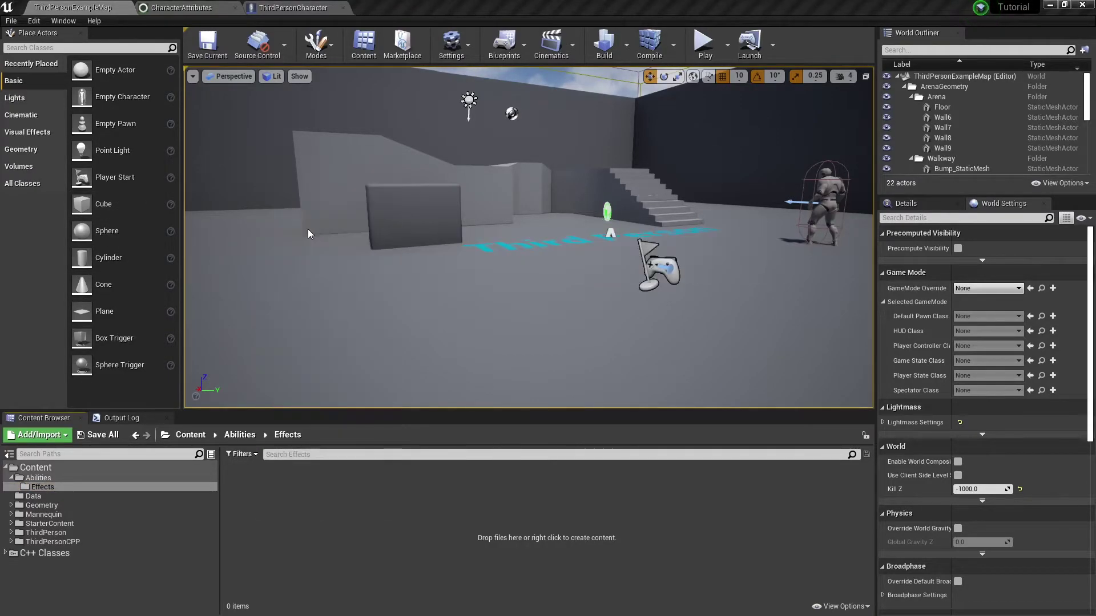
Create and open blueprint GE_CharacterAttributes with TutorialGameplayEffect as parent class.
{"action": "type", "text": "Effect"}
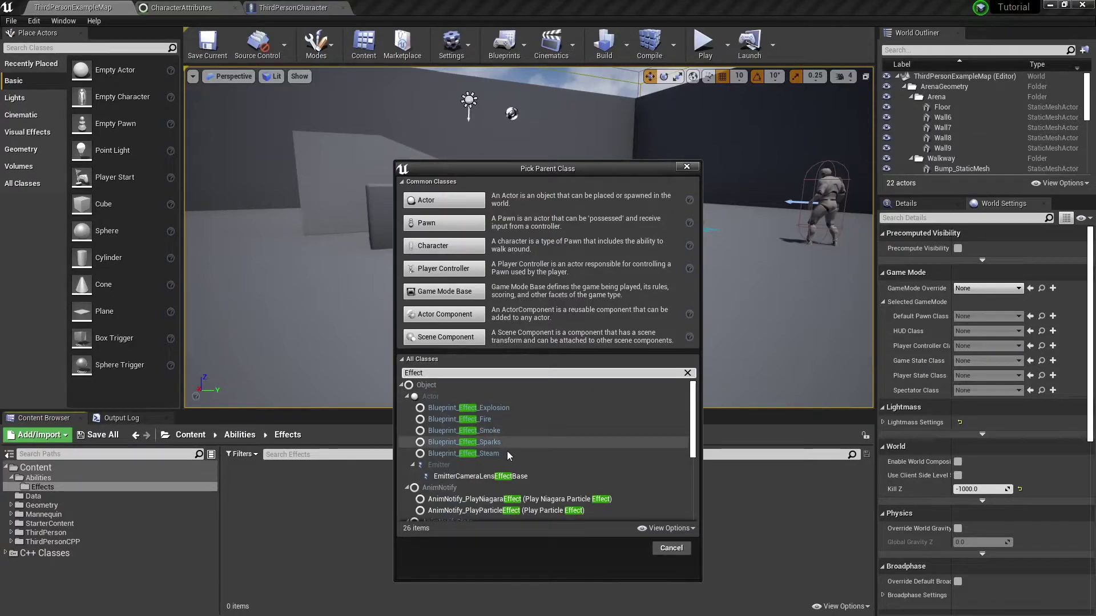
{"action": "scroll", "coordinate": [507, 455], "scroll_direction": "down", "scroll_amount": 5}
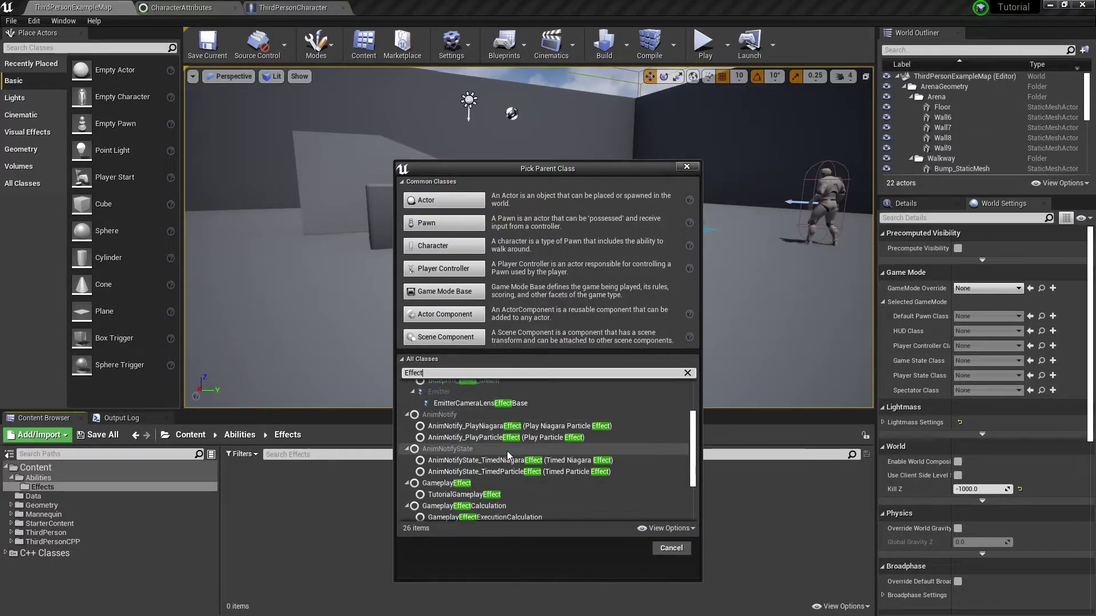
{"action": "left_click", "coordinate": [491, 440]}
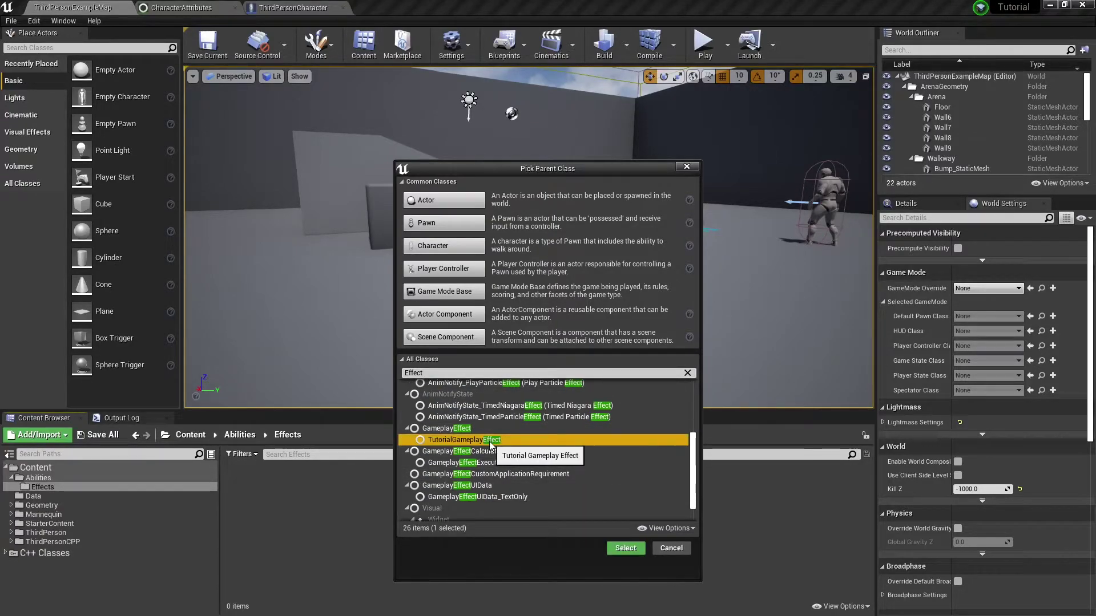
{"action": "left_click", "coordinate": [625, 548]}
{"action": "type", "text": "GE"}
{"action": "type", "text": "_CharacterAttrib"}
{"action": "type", "text": "utes"}
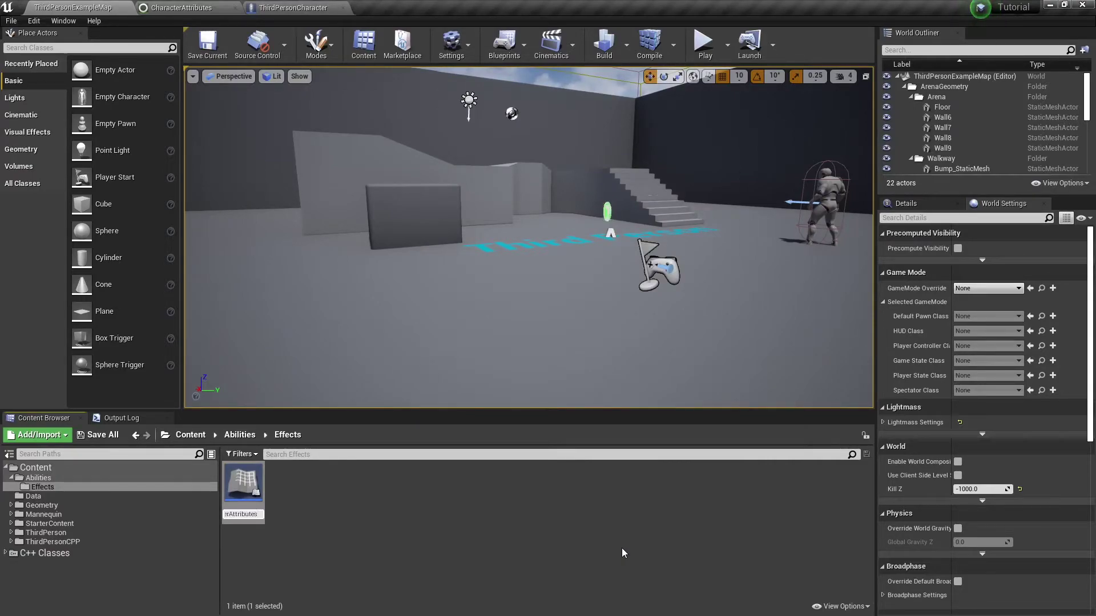
{"action": "key", "text": "Return"}
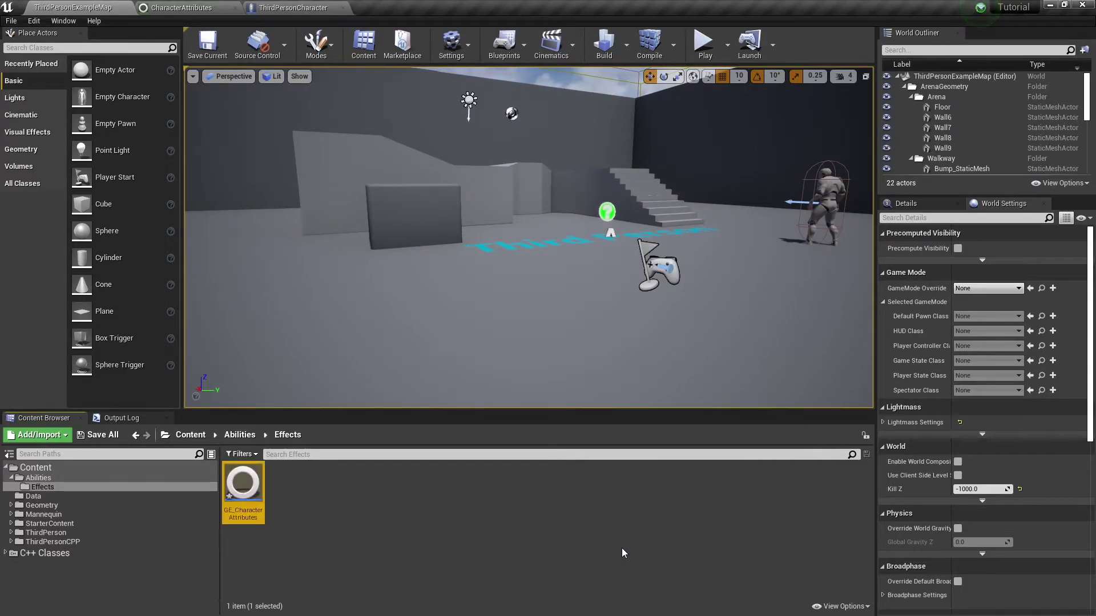
{"action": "double_click", "coordinate": [246, 492]}
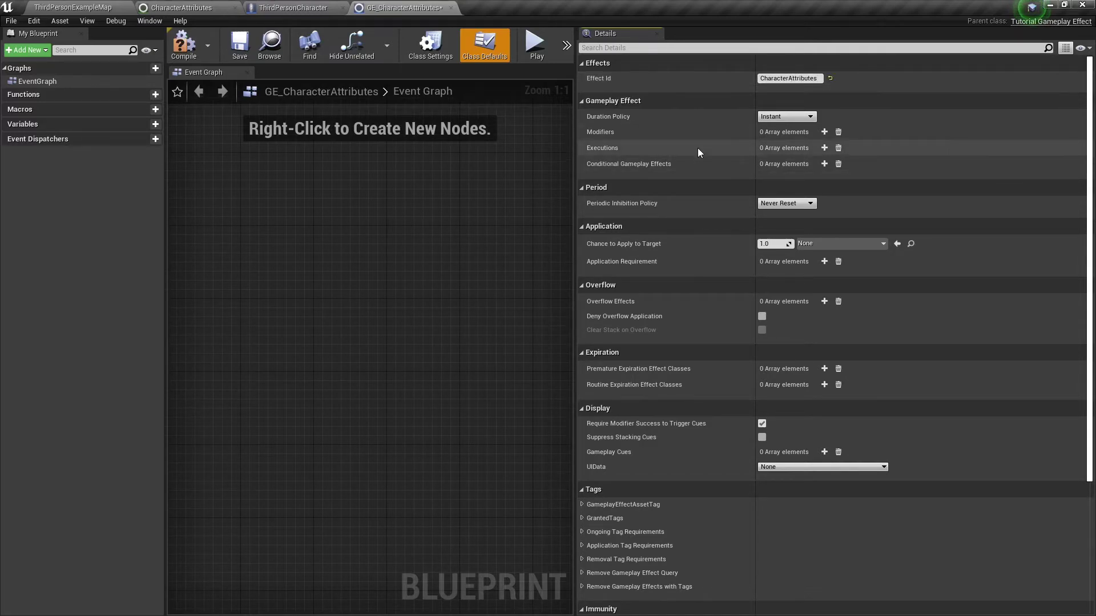
Add a modifier that overrides TutorialAttributeSet.MaxHealth.
{"action": "left_click", "coordinate": [823, 132]}
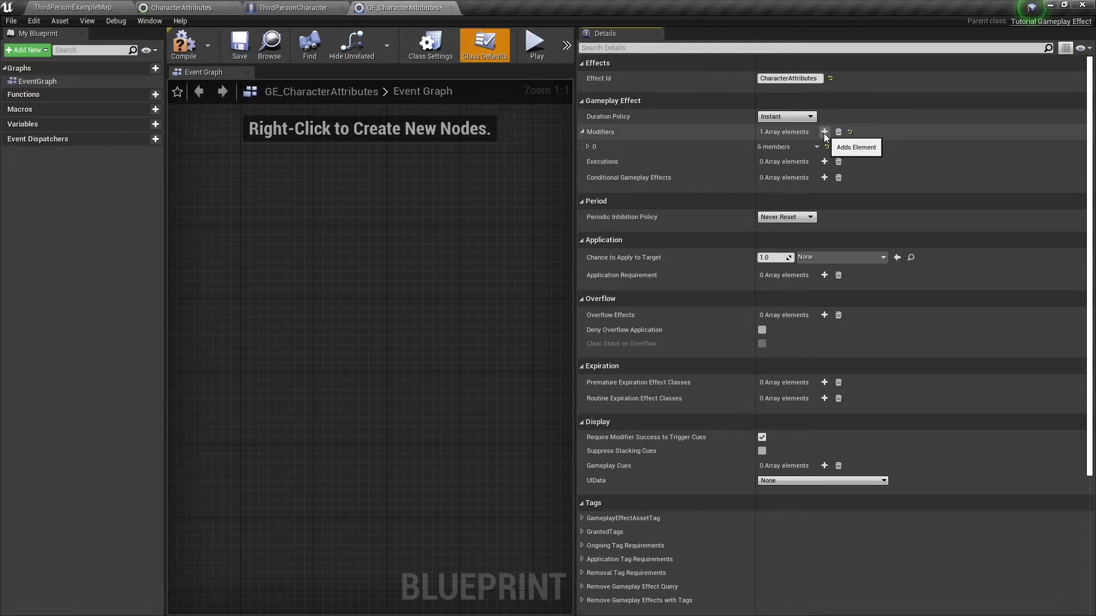
{"action": "left_click", "coordinate": [588, 146]}
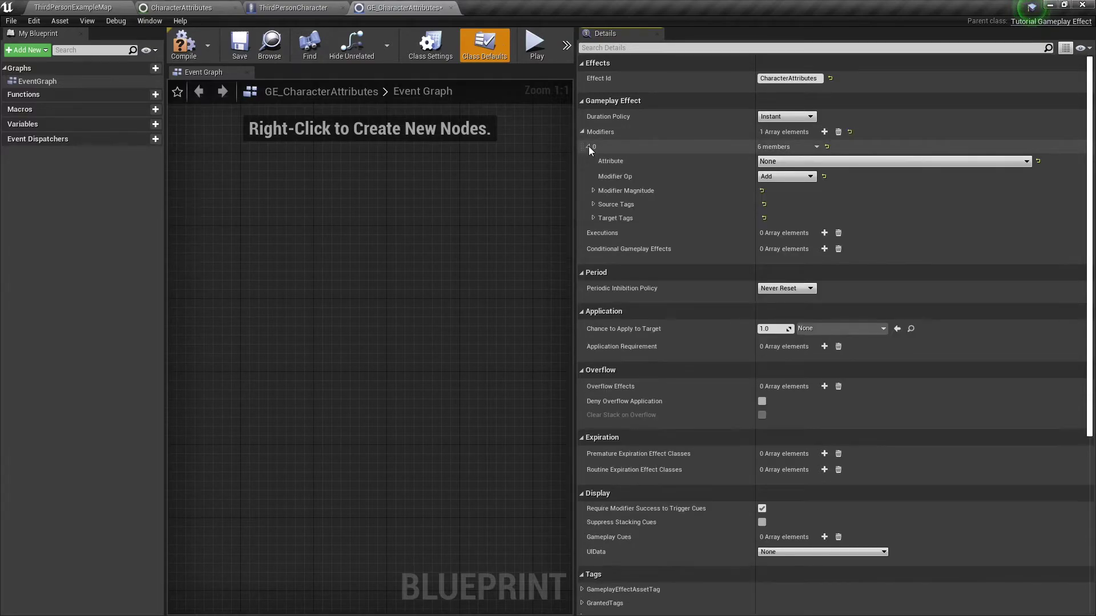
{"action": "left_click", "coordinate": [594, 191]}
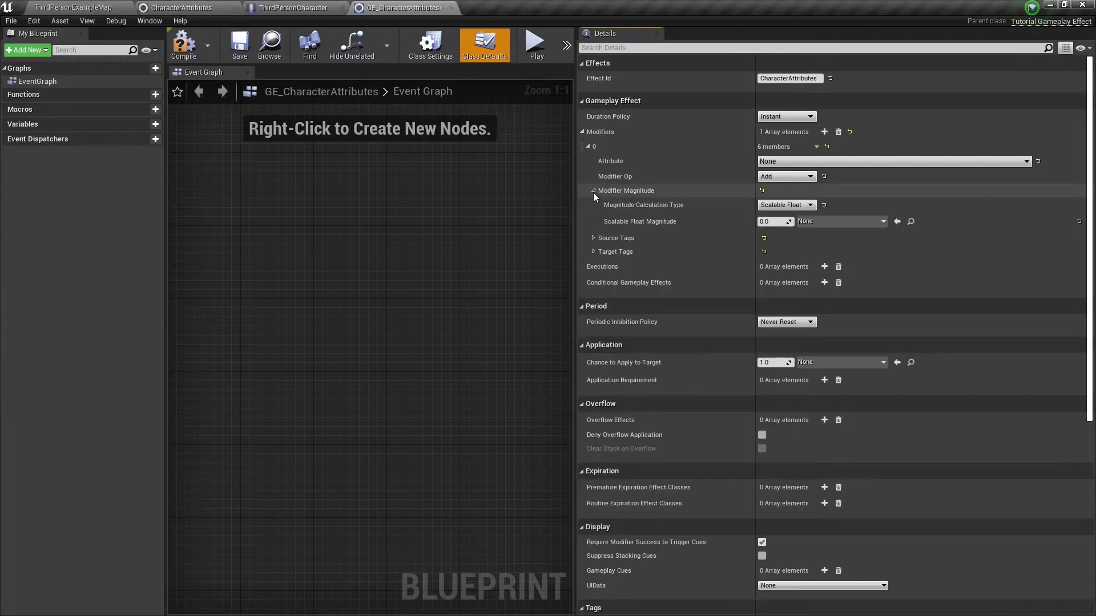
{"action": "left_click", "coordinate": [866, 162]}
{"action": "left_click", "coordinate": [822, 217]}
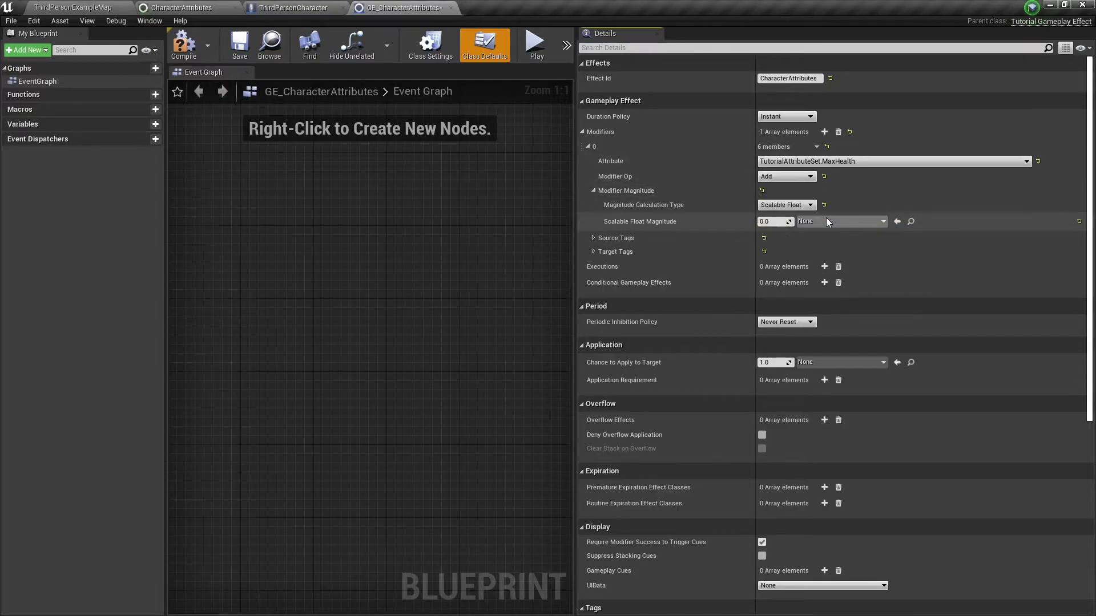
{"action": "left_click", "coordinate": [779, 177]}
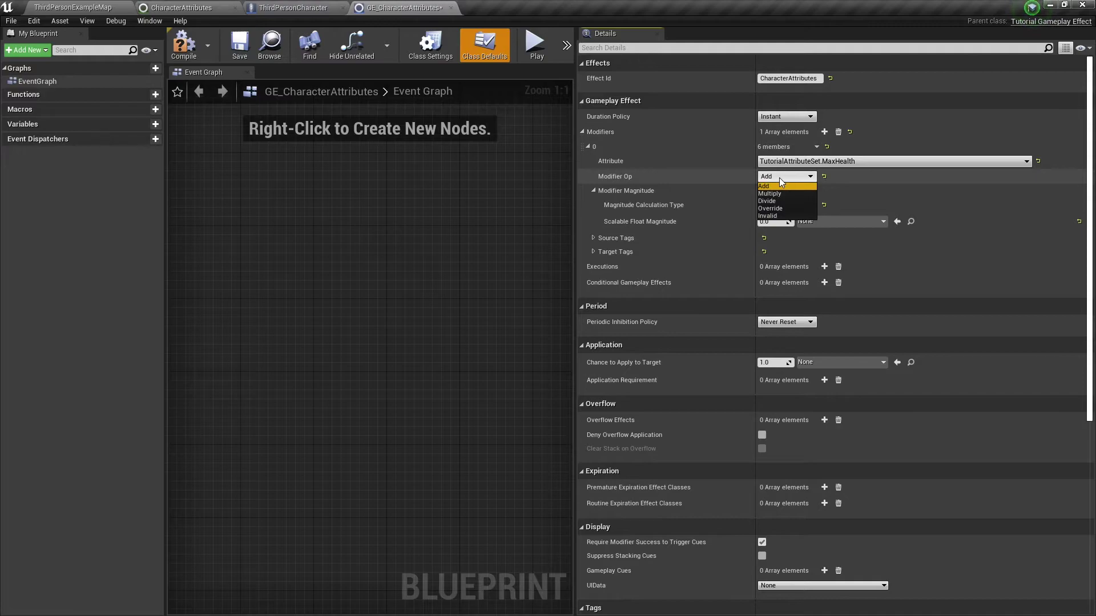
{"action": "left_click", "coordinate": [780, 208]}
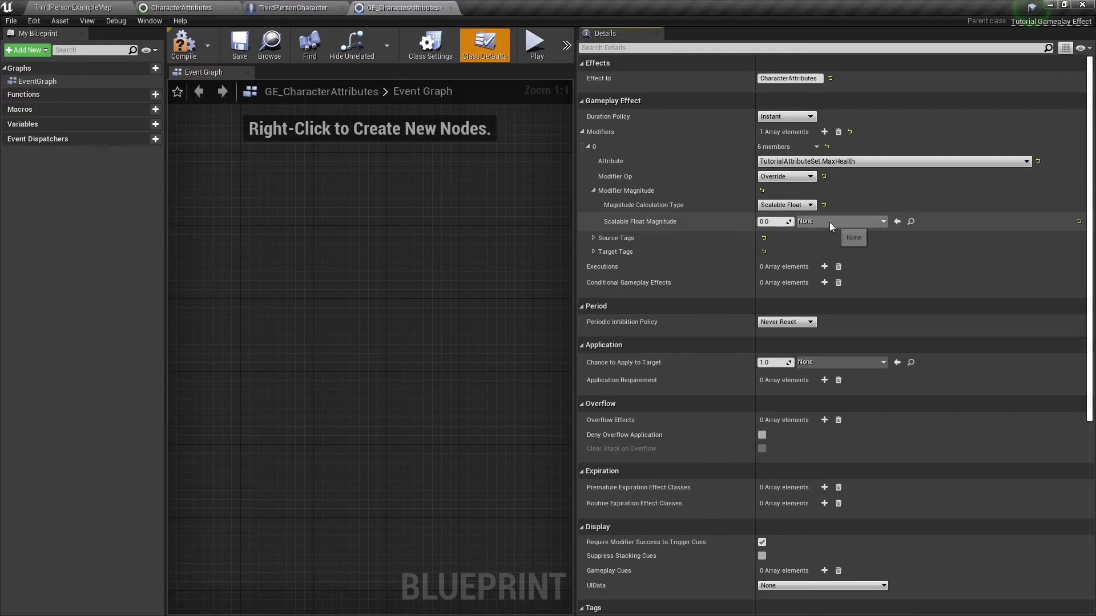
Drive the modifier magnitude from the CharacterAttributes curve table's MaxHealth row.
{"action": "left_click", "coordinate": [829, 221]}
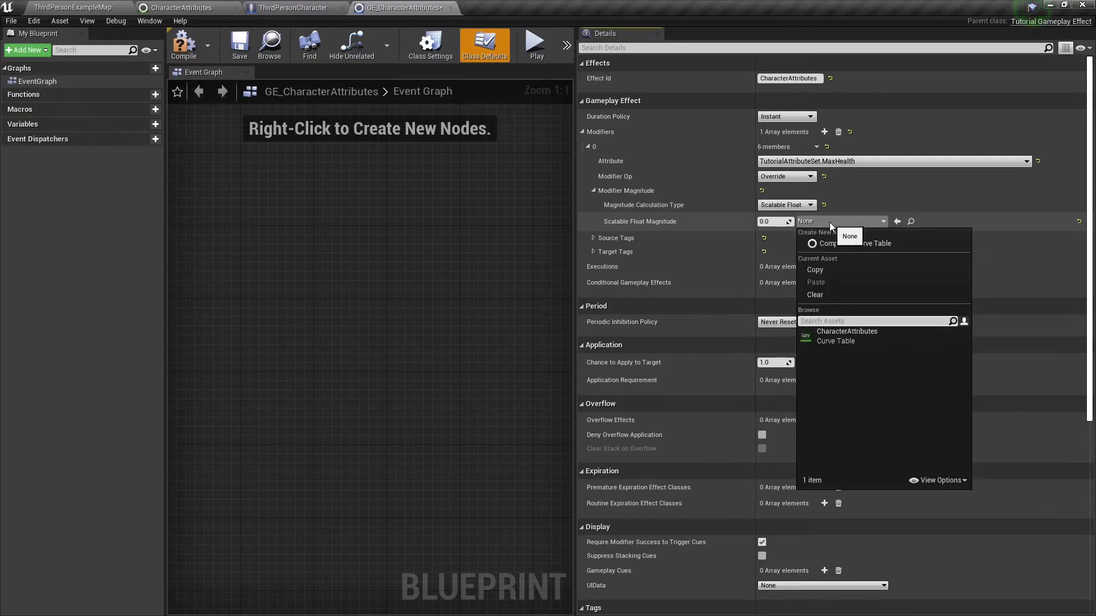
{"action": "left_click", "coordinate": [841, 325]}
{"action": "left_click", "coordinate": [956, 220]}
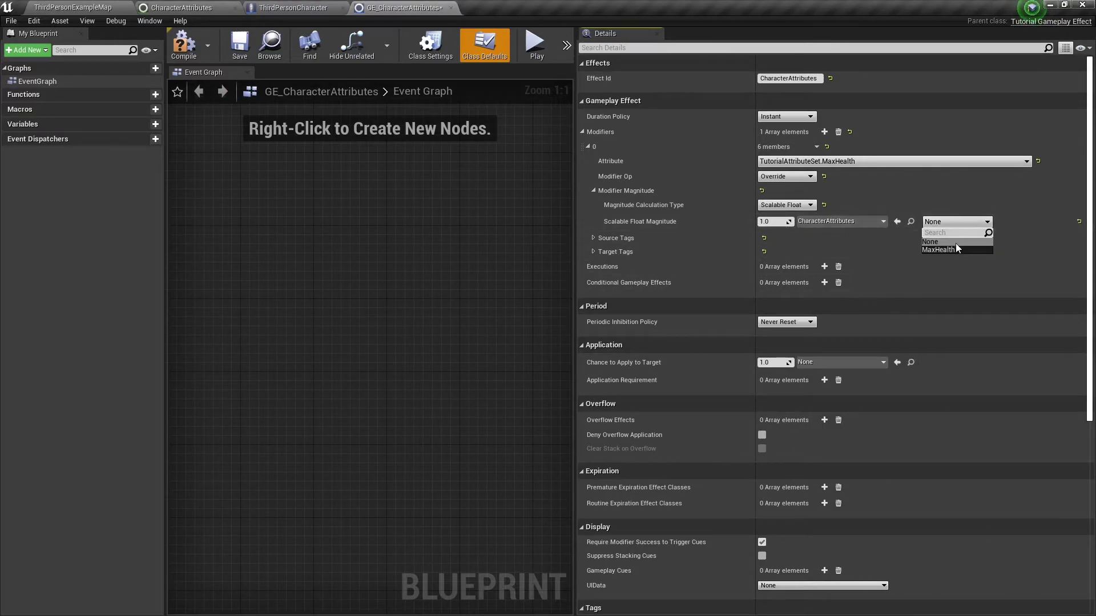
{"action": "left_click", "coordinate": [953, 249]}
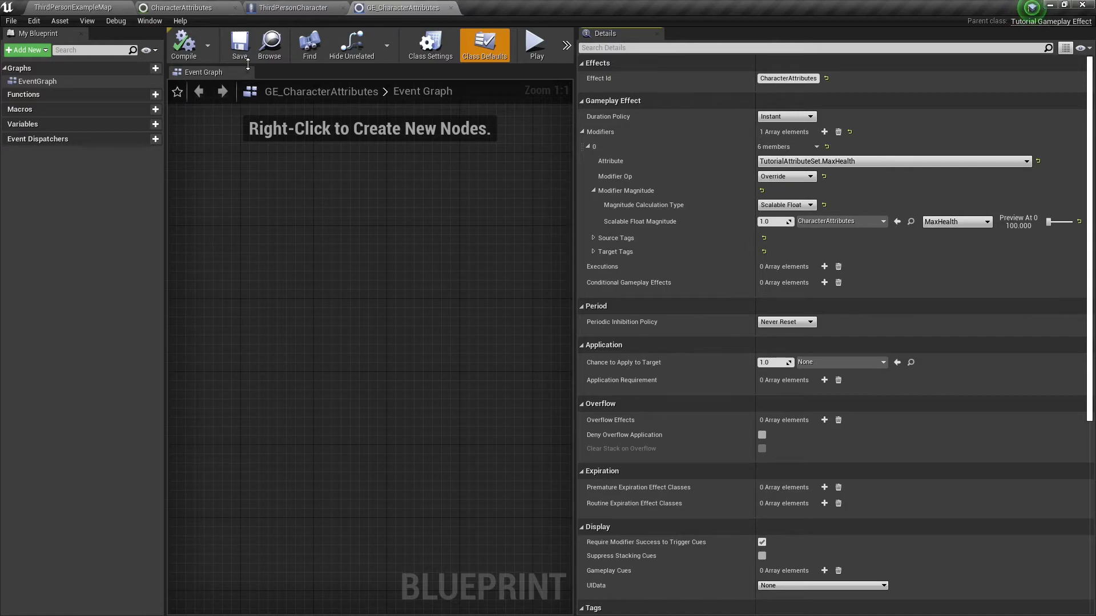
Open the ThirdPersonCharacter blueprint from ThirdPersonCPP/Blueprints.
{"action": "left_click", "coordinate": [89, 8]}
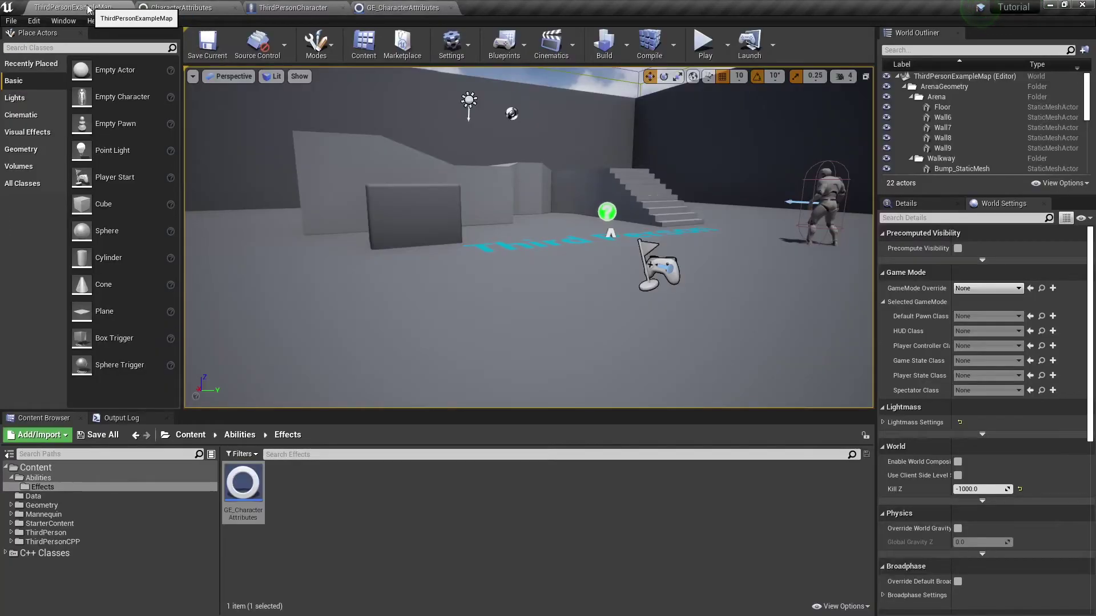
{"action": "left_click", "coordinate": [63, 542]}
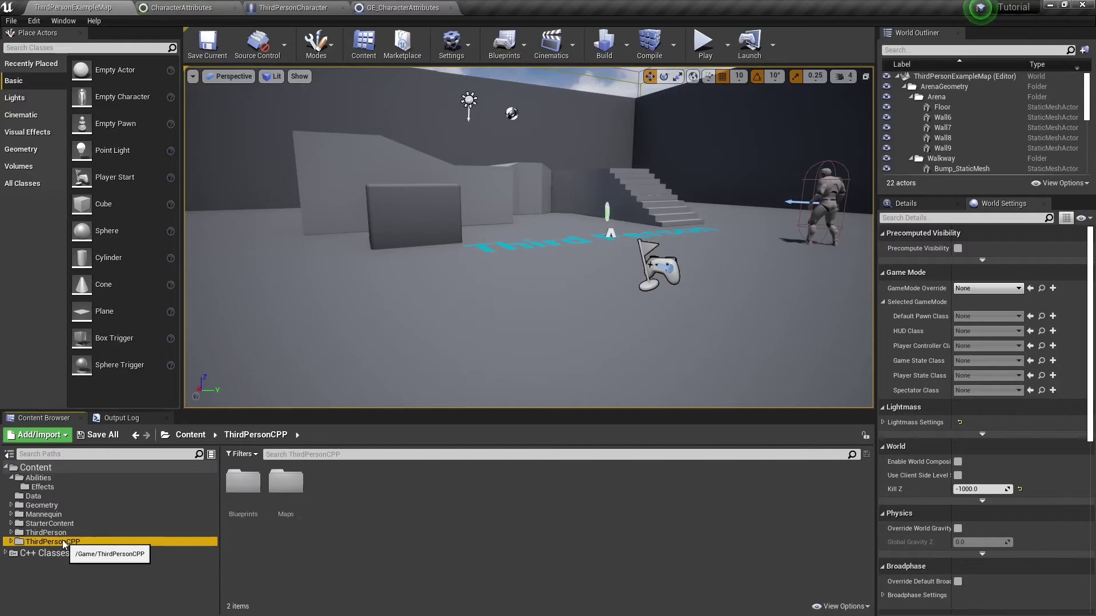
{"action": "double_click", "coordinate": [240, 485]}
{"action": "double_click", "coordinate": [240, 488]}
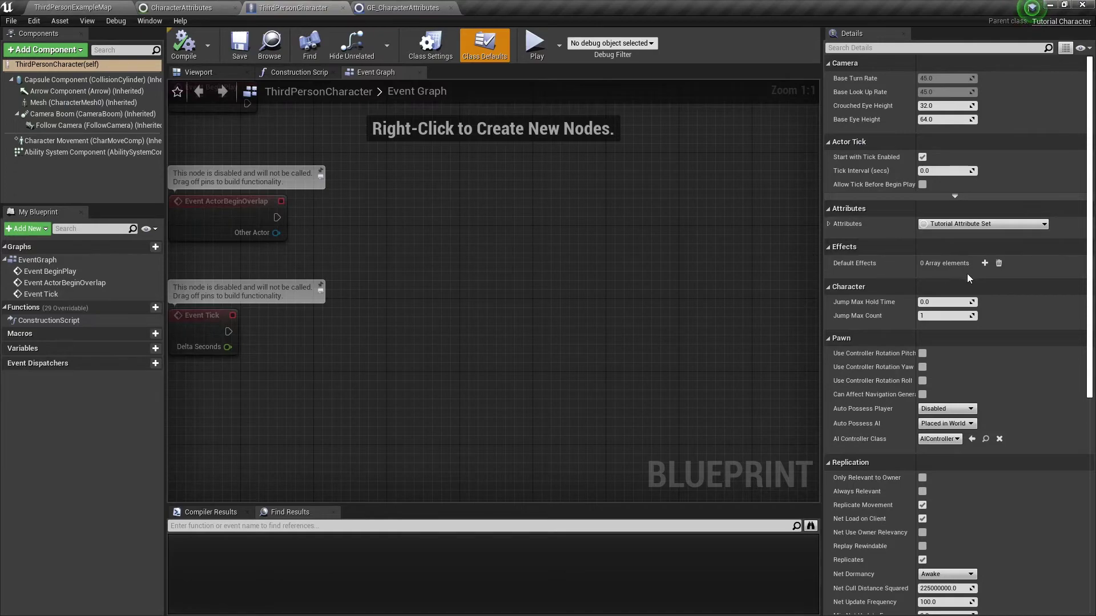
Add GE_CharacterAttributes to Default Effects, save the blueprint, and save all content.
{"action": "left_click", "coordinate": [984, 263]}
{"action": "left_click", "coordinate": [929, 279]}
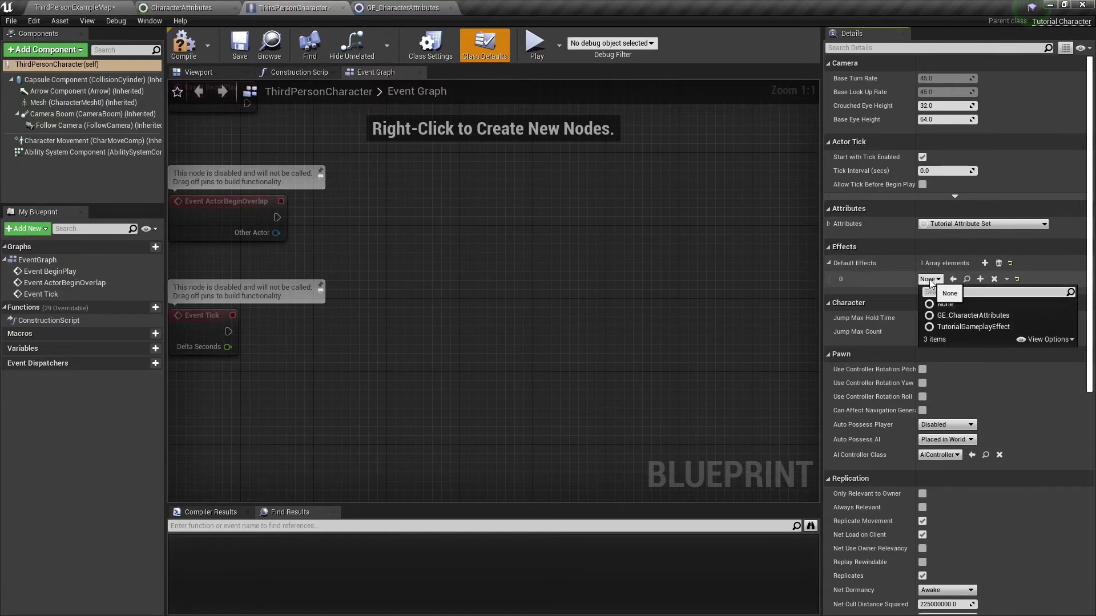
{"action": "left_click", "coordinate": [970, 316]}
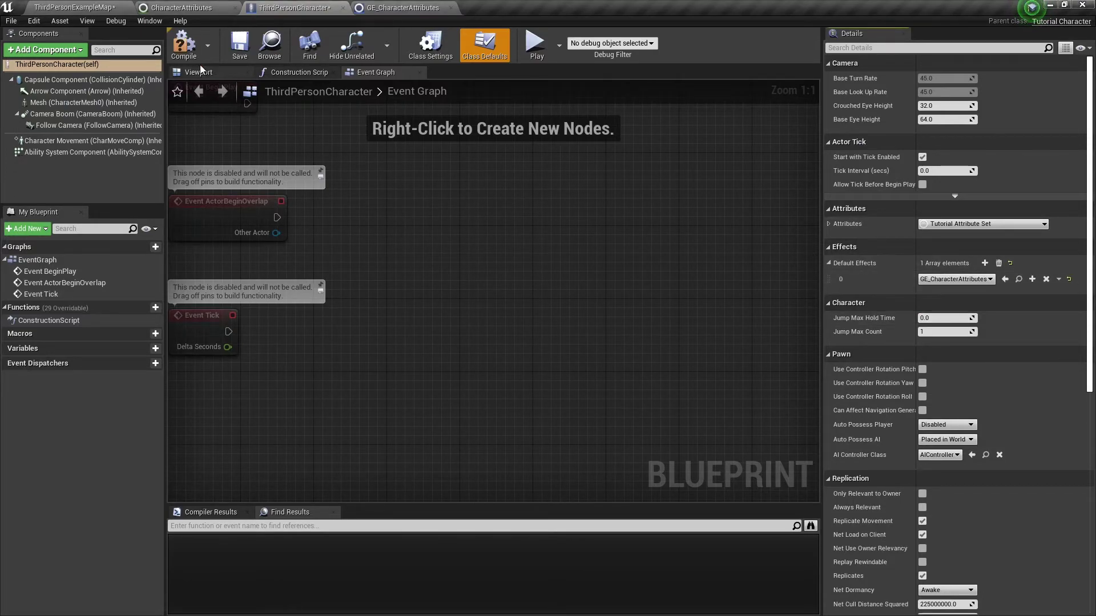
{"action": "left_click", "coordinate": [238, 53]}
{"action": "left_click", "coordinate": [74, 8]}
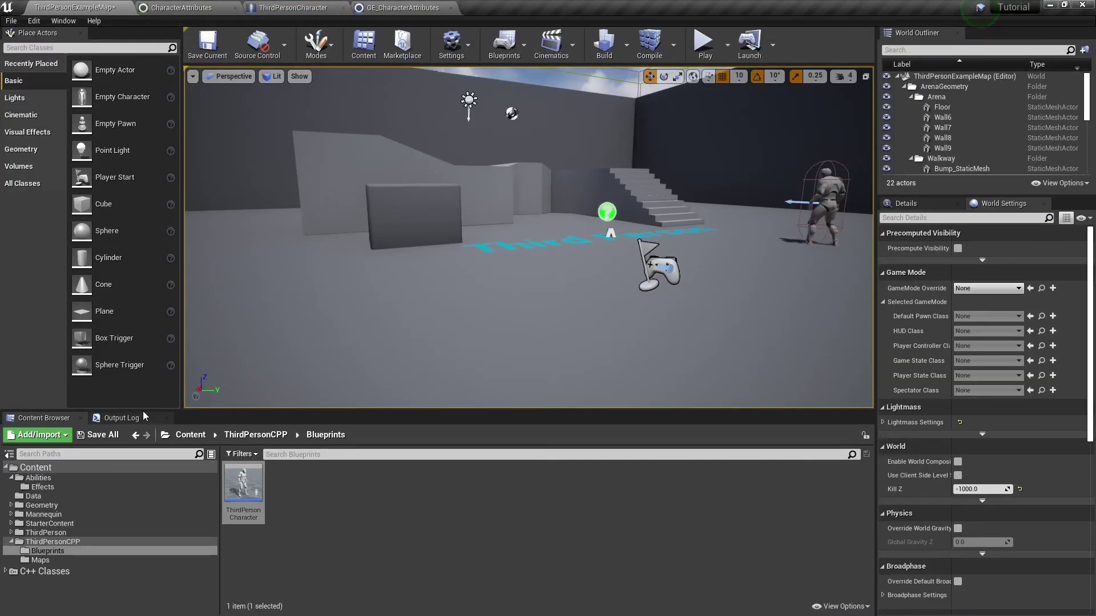
{"action": "left_click", "coordinate": [96, 436]}
Save the listed content and start a Play-in-Editor session of the level.
{"action": "left_click", "coordinate": [651, 419]}
{"action": "left_click", "coordinate": [705, 51]}
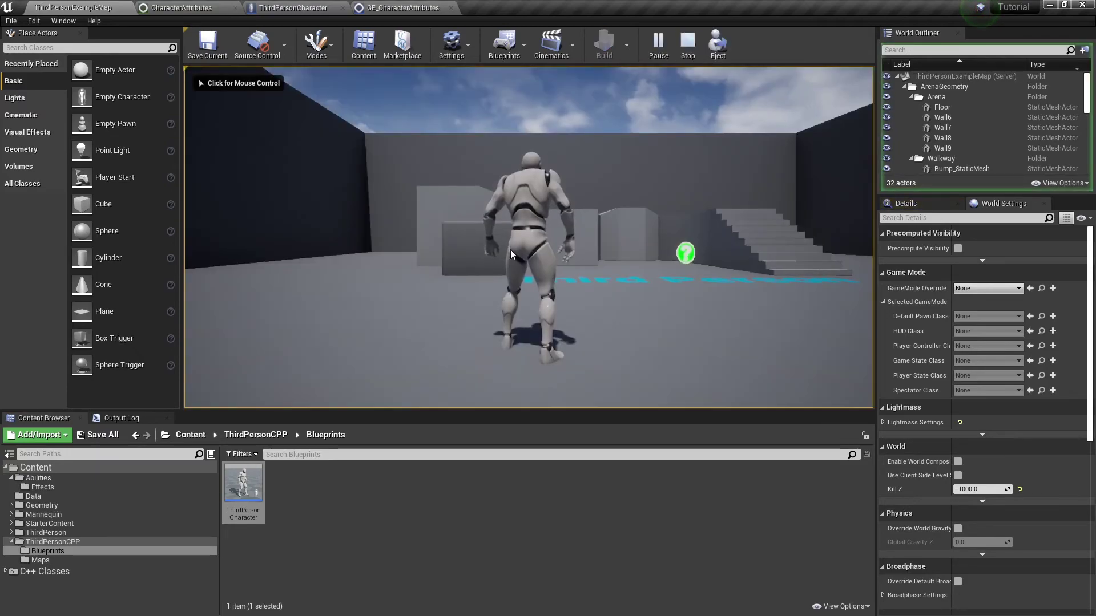
{"action": "left_click", "coordinate": [510, 249]}
Run 'showdebug abilitysystem' in the console to display MaxHealth 100.00.
{"action": "key", "text": "grave"}
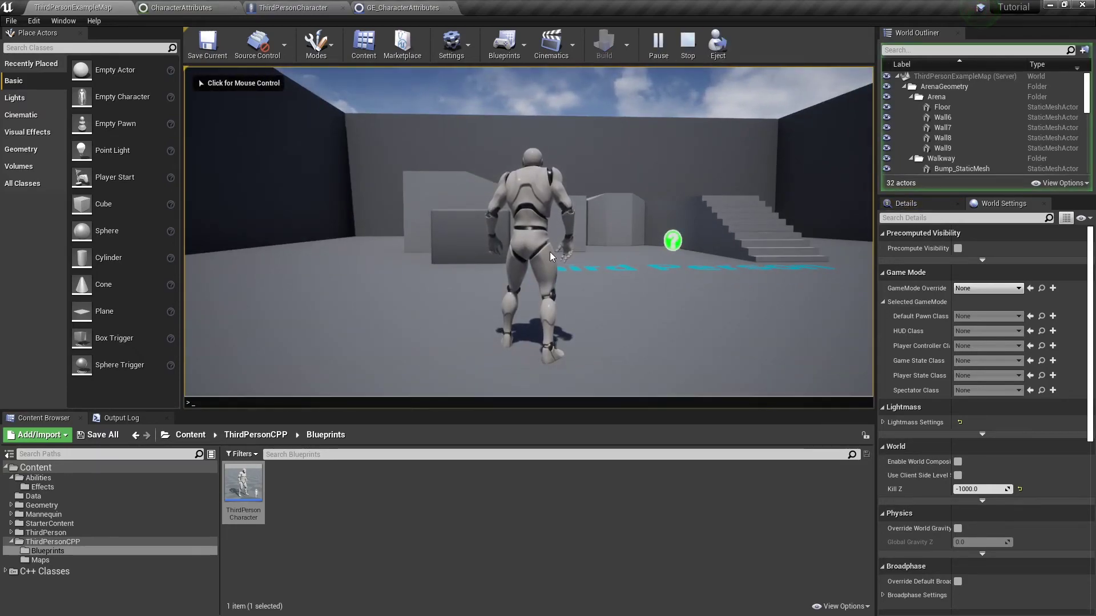
{"action": "type", "text": "show"}
{"action": "key", "text": "BackSpace"}
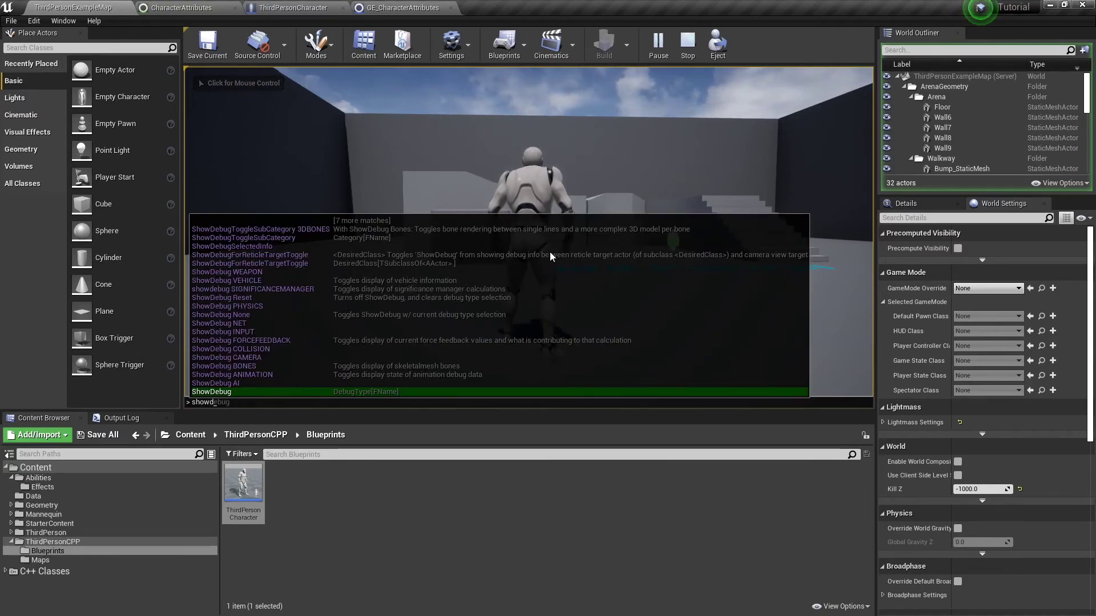
{"action": "type", "text": "debug"}
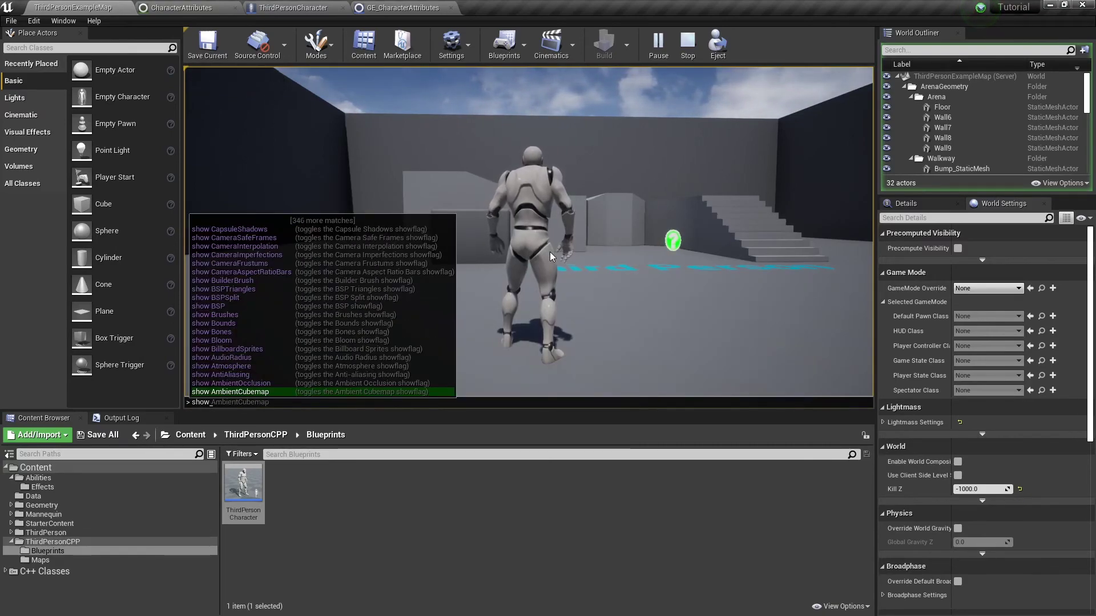
{"action": "type", "text": " a"}
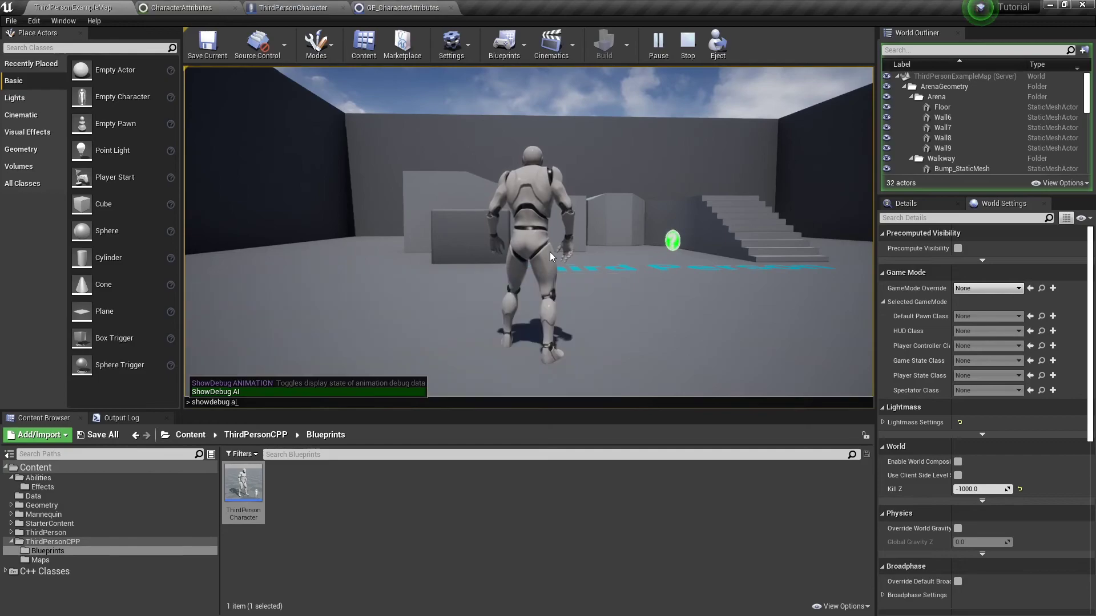
{"action": "type", "text": "bility"}
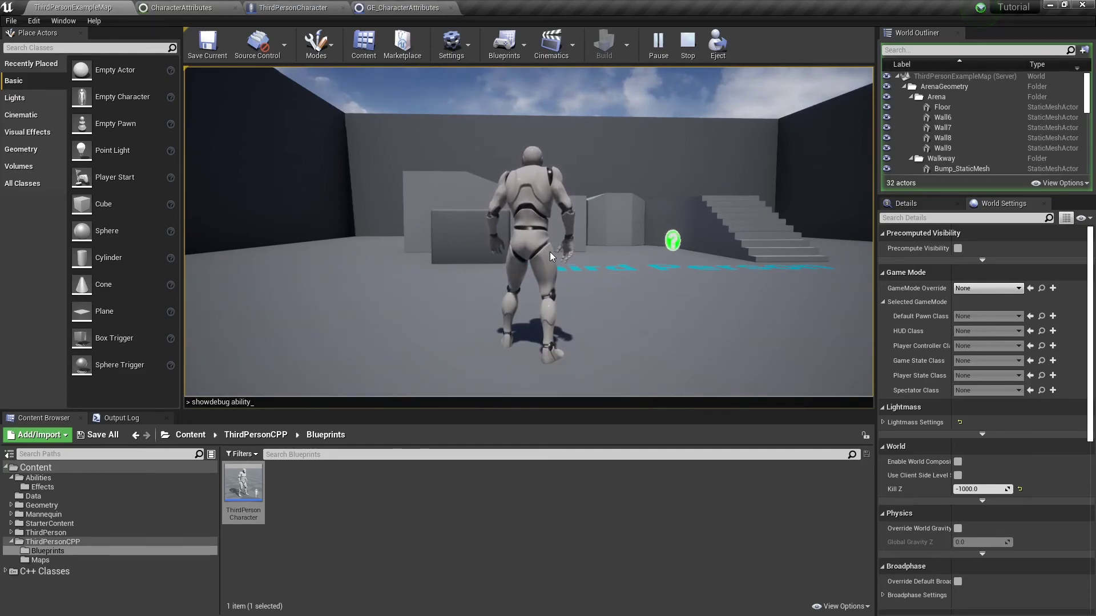
{"action": "type", "text": "em"}
{"action": "key", "text": "Return"}
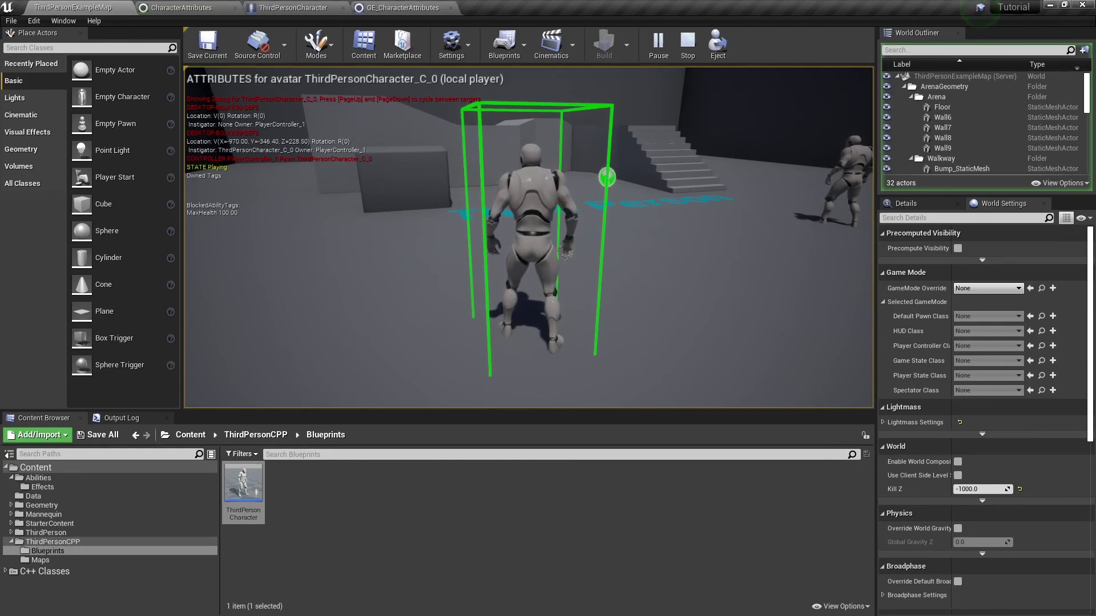
Stop the play session after confirming MaxHealth reads 100.00 in the ability system debug overlay.
{"action": "key", "text": "Escape"}
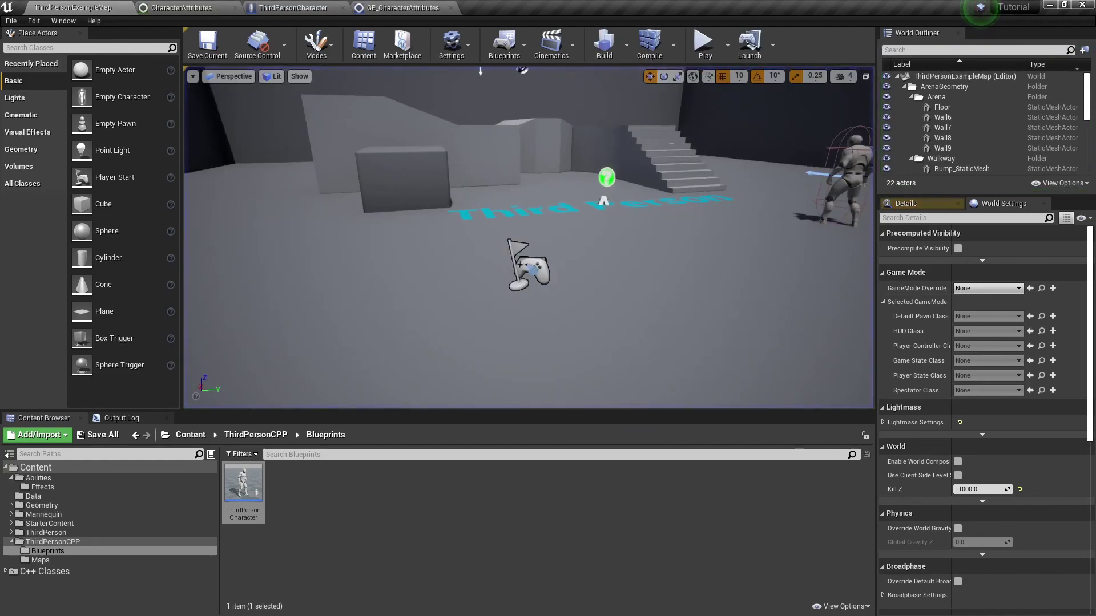